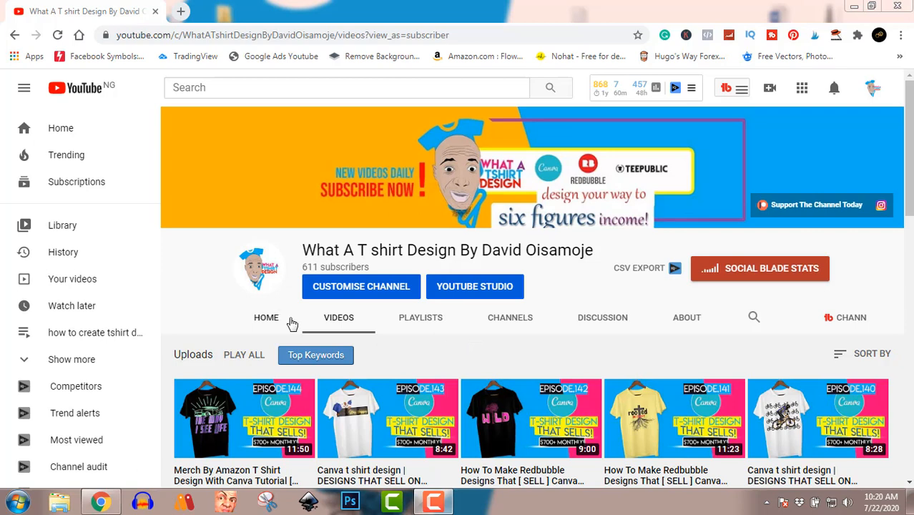
# Open Canva in a new browser tab and create a custom 4500 × 5400 px design, keeping the current Windows color scheme
pyautogui.click(182, 13)
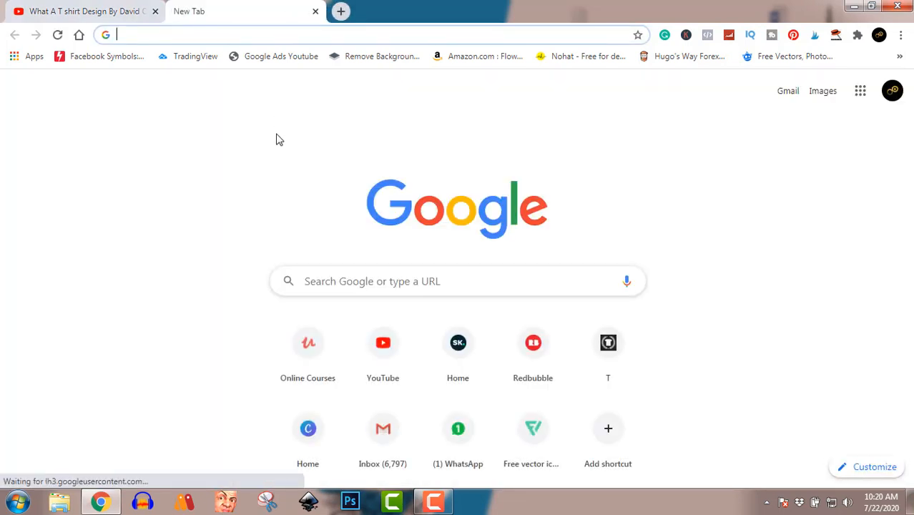
pyautogui.click(308, 430)
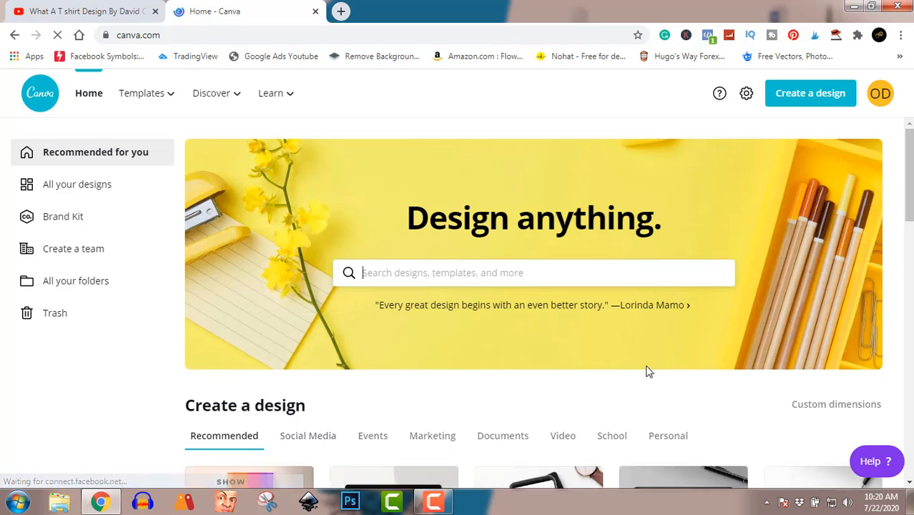
pyautogui.click(813, 104)
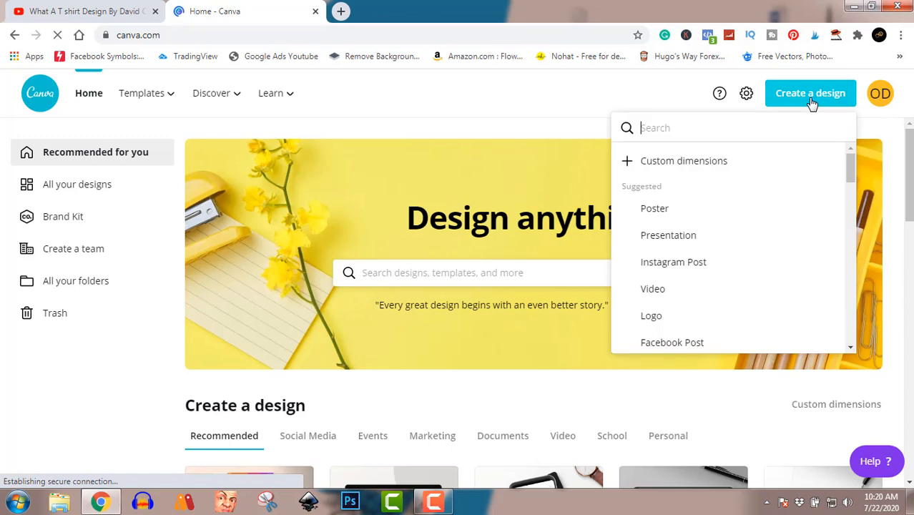
pyautogui.click(730, 170)
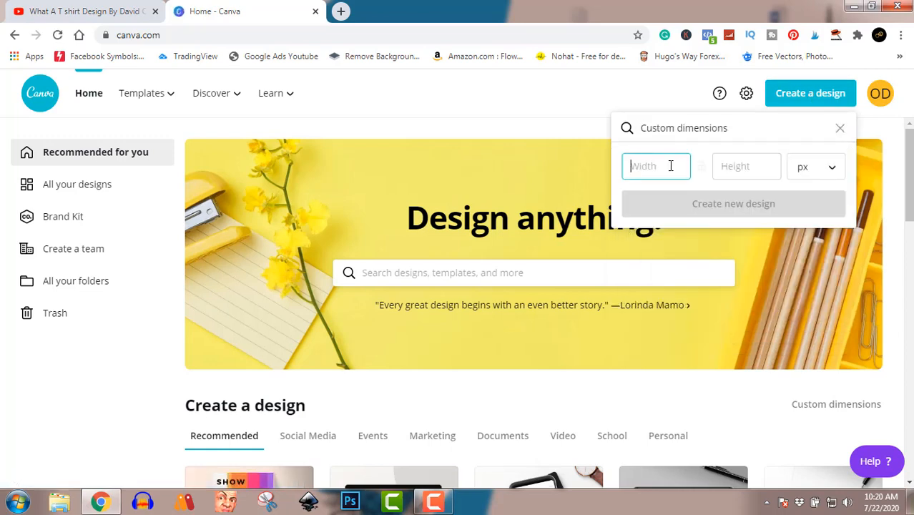
pyautogui.write('4500')
pyautogui.click(749, 164)
pyautogui.write('540')
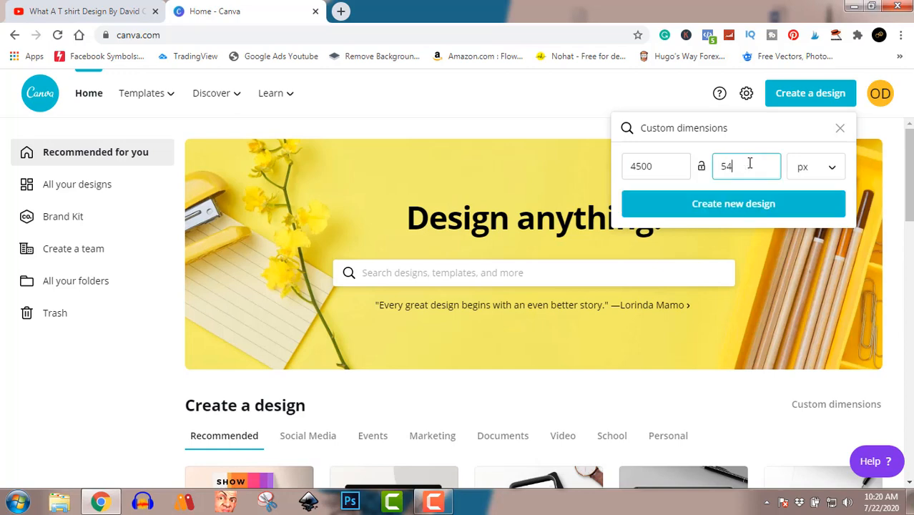
pyautogui.write('0')
pyautogui.click(755, 206)
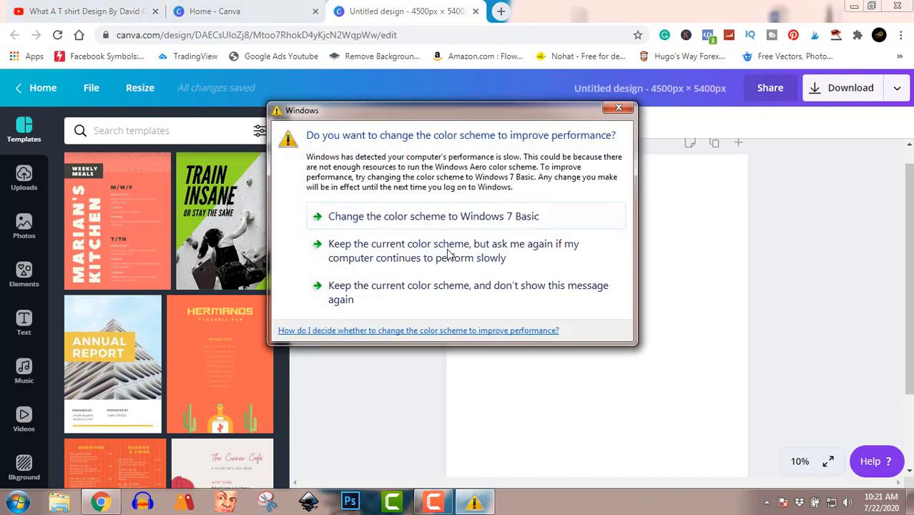
pyautogui.click(459, 289)
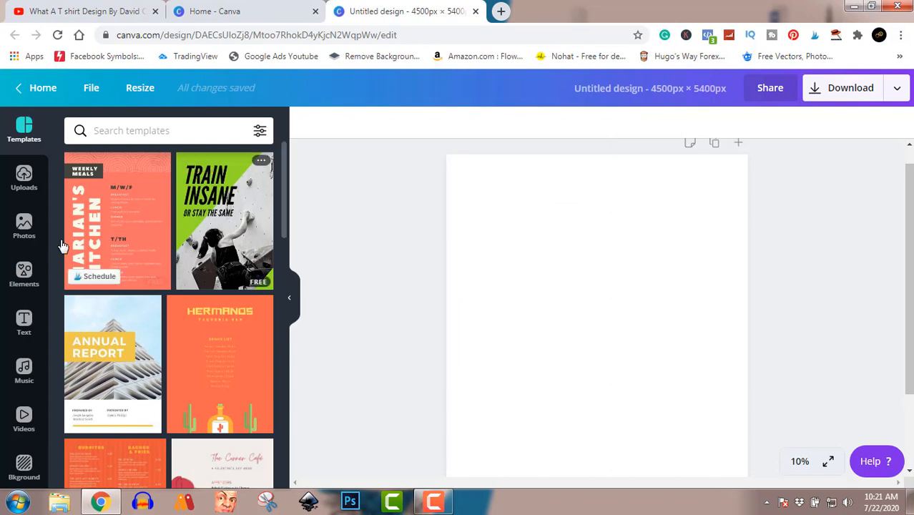
# Search the elements for "camping" and add the illustration of an orange tent, pine forest and sun to the page
pyautogui.click(20, 272)
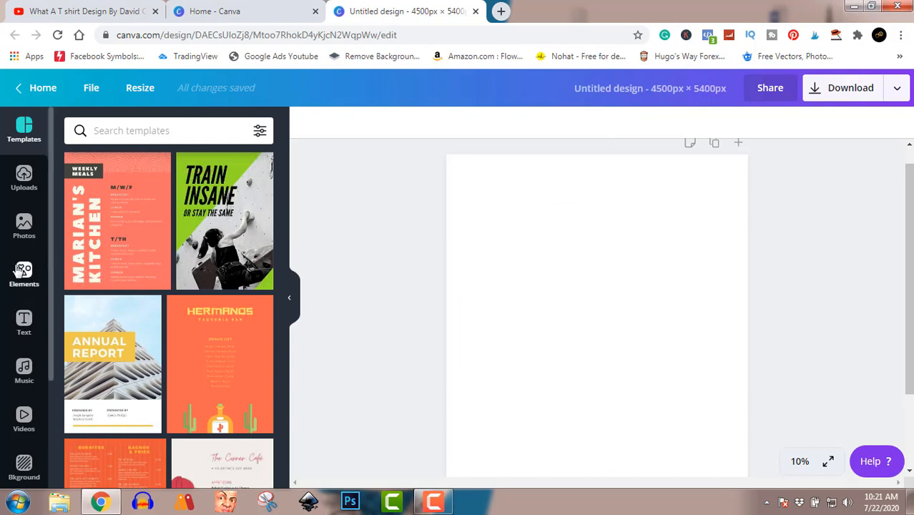
pyautogui.click(140, 130)
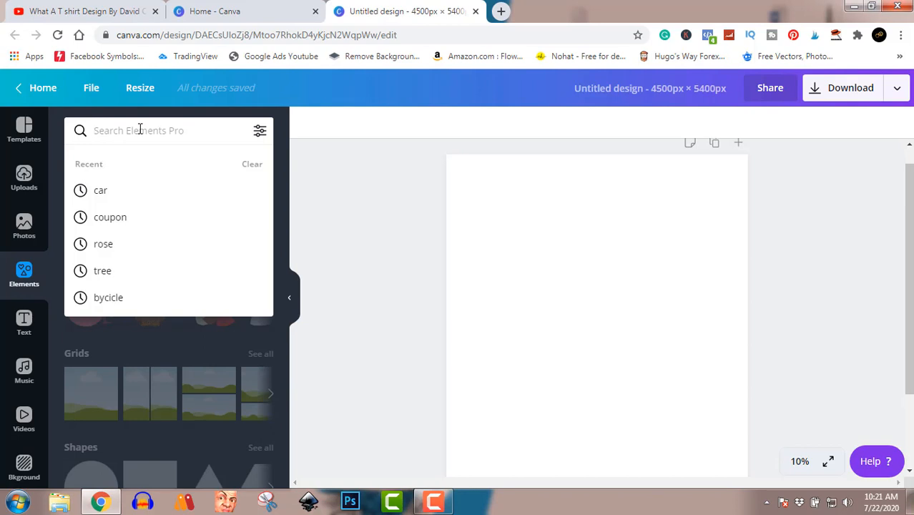
pyautogui.write('ca')
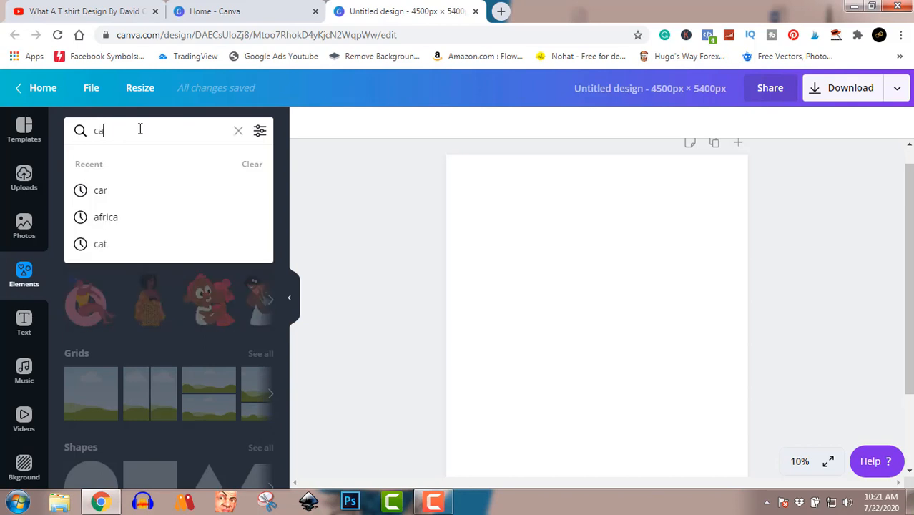
pyautogui.write('mpi')
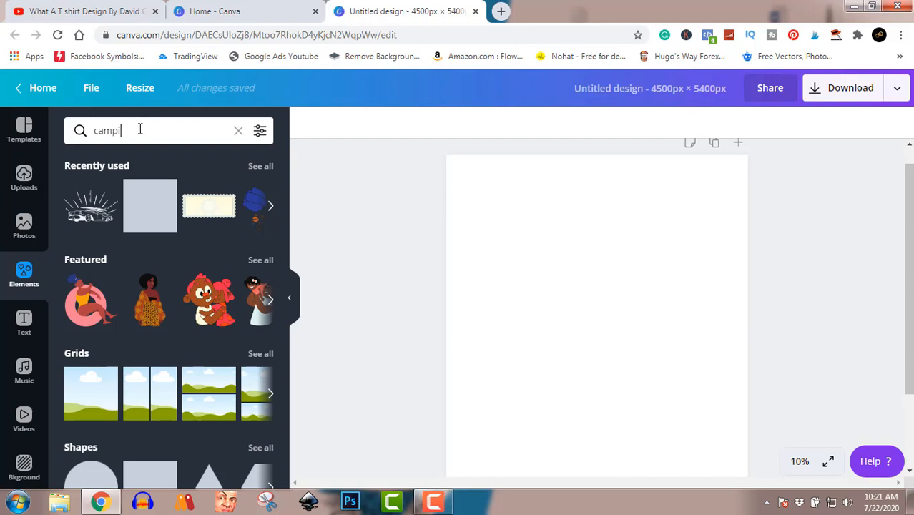
pyautogui.write('ng')
pyautogui.press('Return')
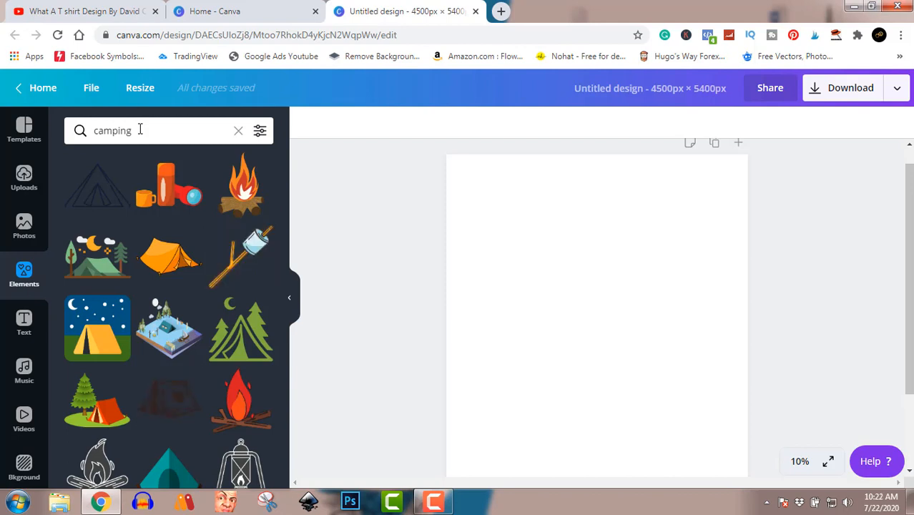
pyautogui.scroll(-4, 159, 233)
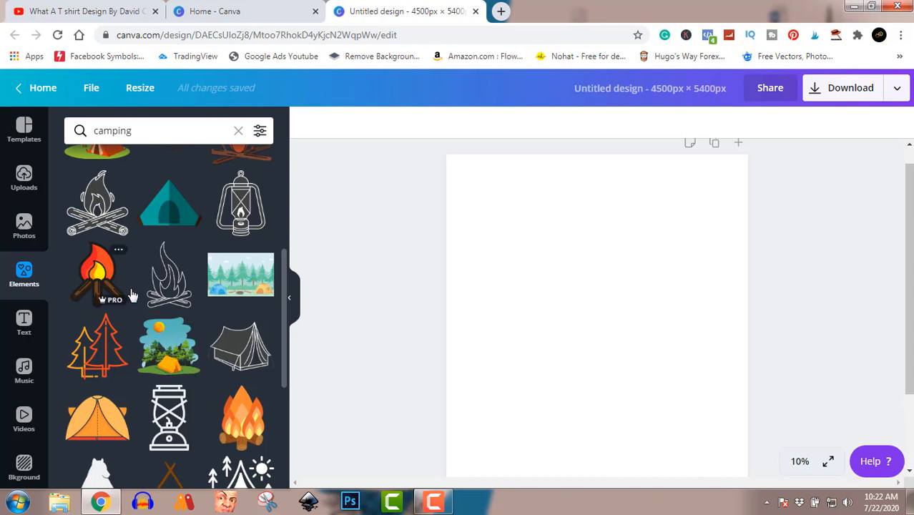
pyautogui.click(163, 344)
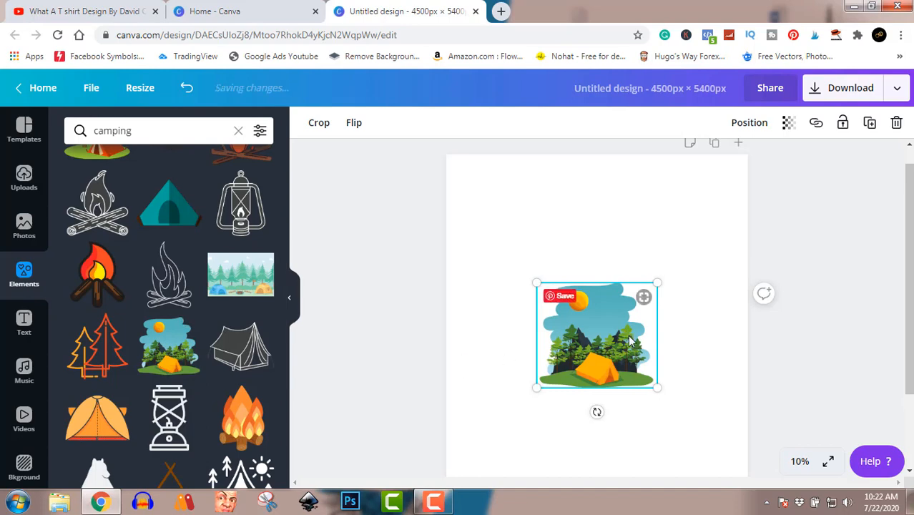
# Enlarge the camping illustration and centre it horizontally in the upper half of the page
pyautogui.moveTo(631, 339); pyautogui.dragTo(638, 251)
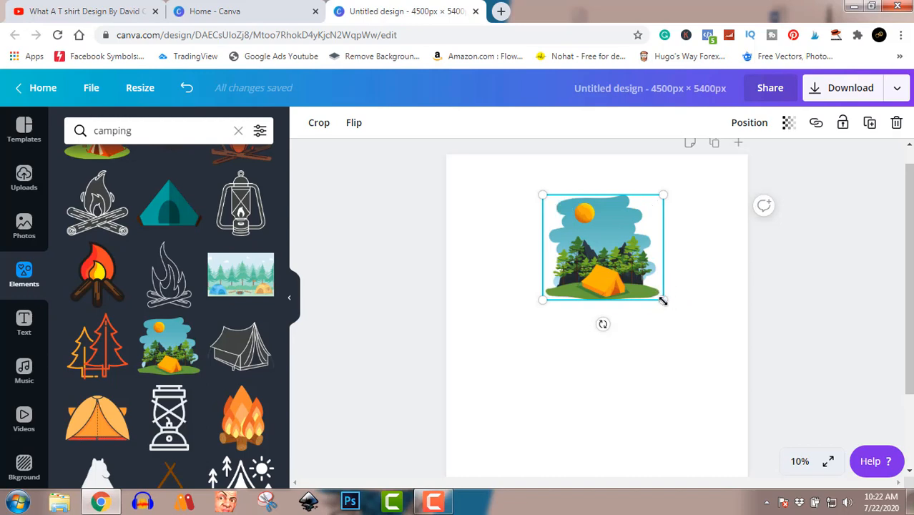
pyautogui.moveTo(663, 300); pyautogui.dragTo(713, 344)
pyautogui.moveTo(679, 270); pyautogui.dragTo(648, 261)
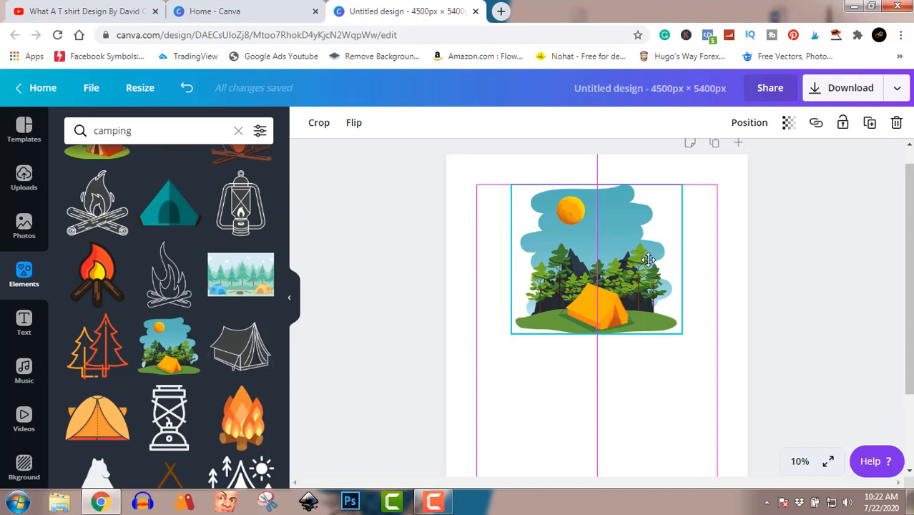
pyautogui.click(861, 269)
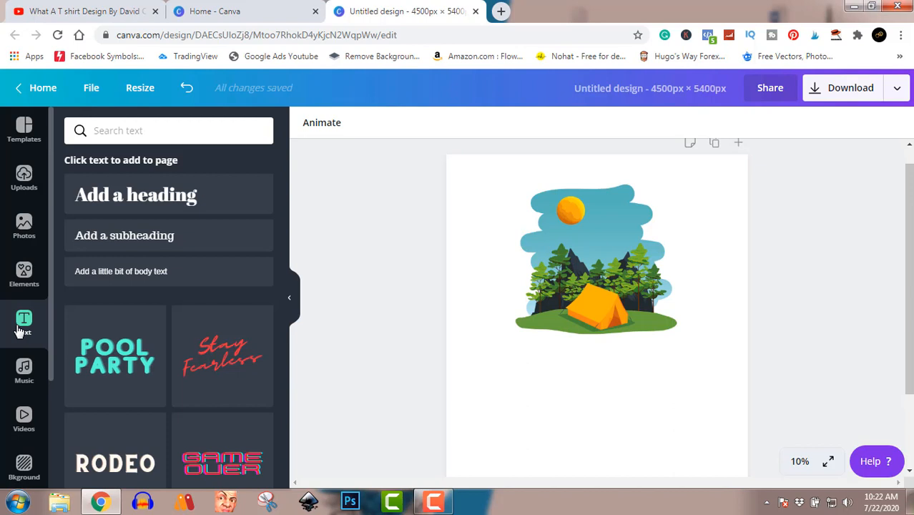
# Add the "POOL PARTY" text combination, enlarge it to about the illustration's width and centre it over the illustration's lower edge
pyautogui.click(104, 358)
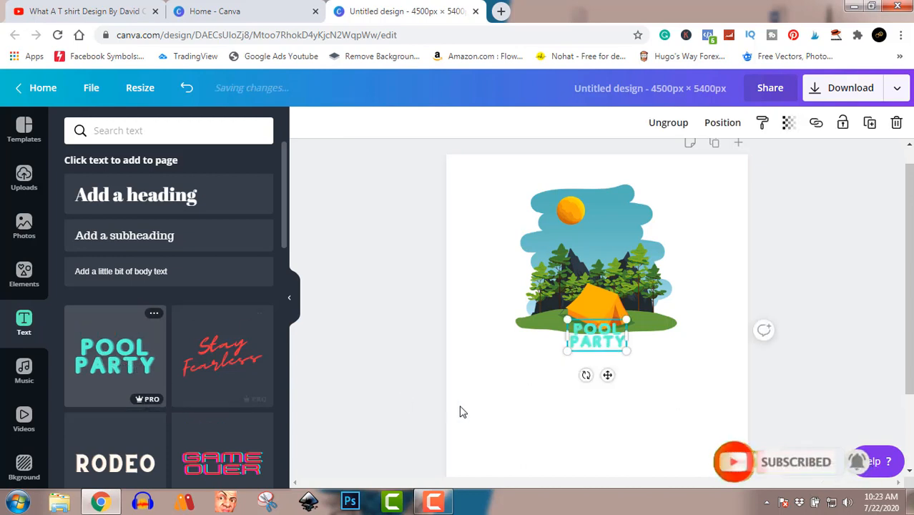
pyautogui.moveTo(626, 352); pyautogui.dragTo(737, 423)
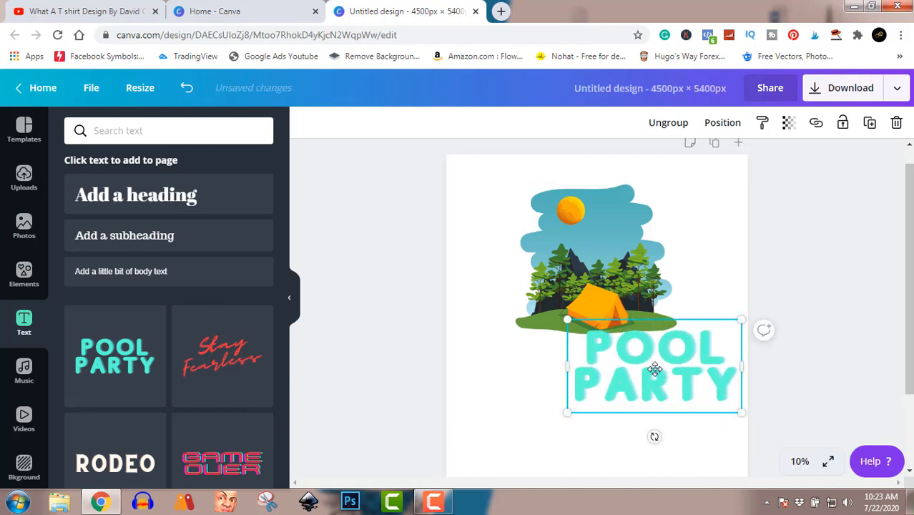
pyautogui.moveTo(648, 363); pyautogui.dragTo(639, 358)
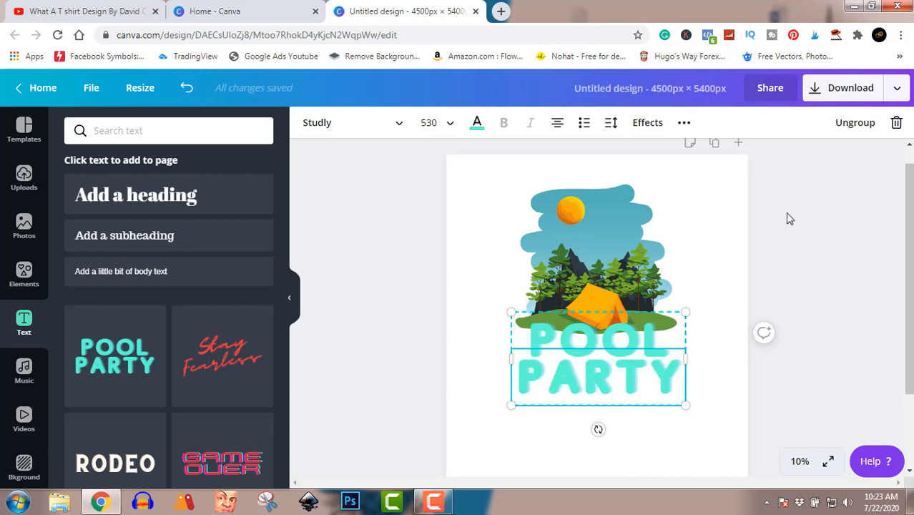
# Ungroup the "POOL PARTY" text and delete the word "PARTY"
pyautogui.click(856, 124)
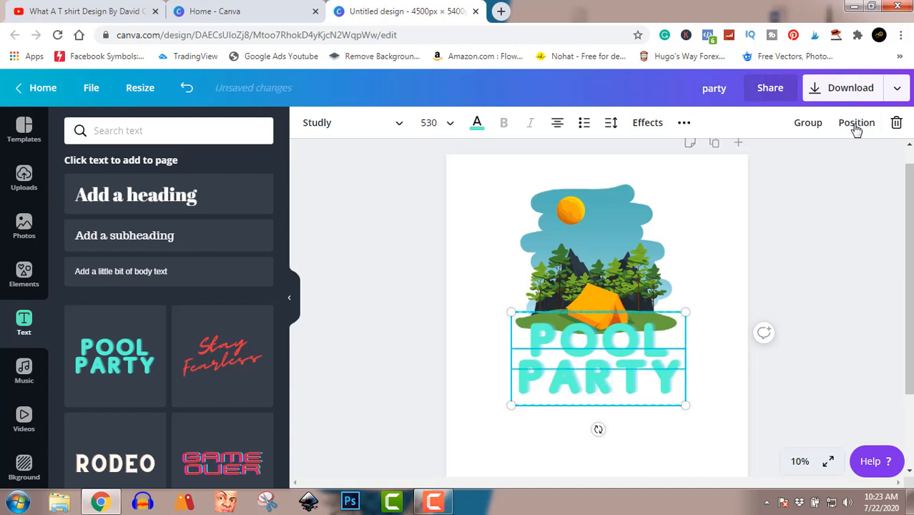
pyautogui.click(849, 301)
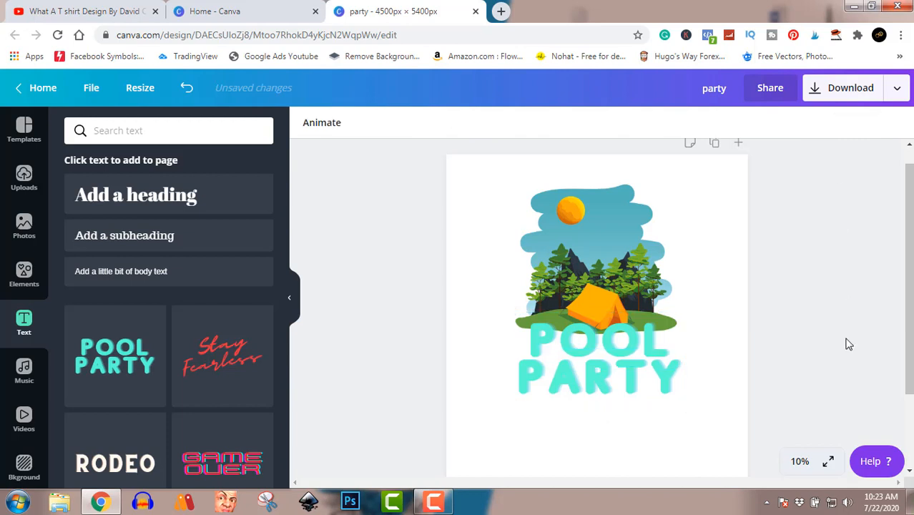
pyautogui.click(625, 372)
pyautogui.press('Delete')
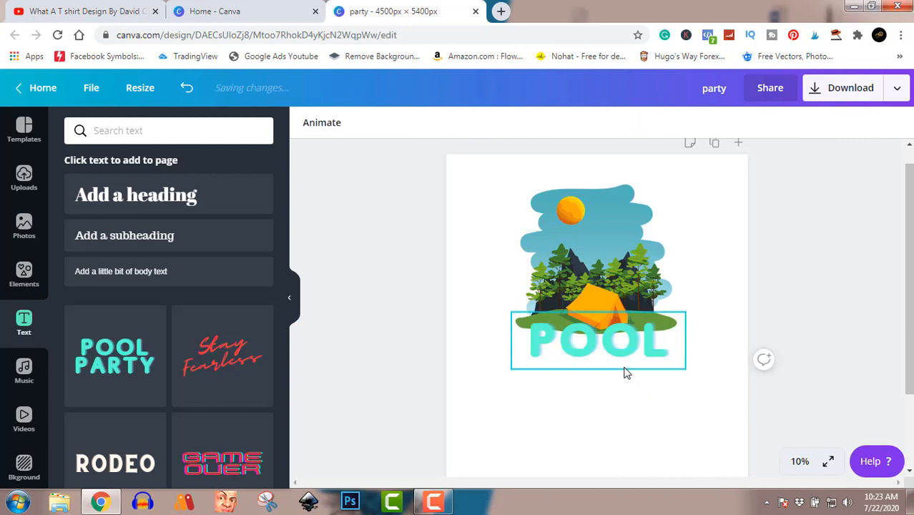
# Replace "POOL" with "LET'S GO CAMPING" and widen the text box so the wording fits on two lines
pyautogui.click(604, 347)
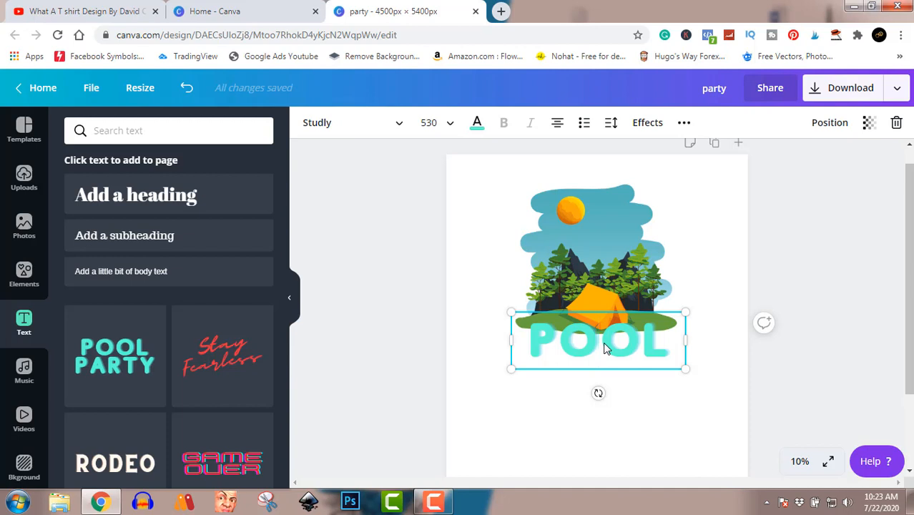
pyautogui.doubleClick(604, 347)
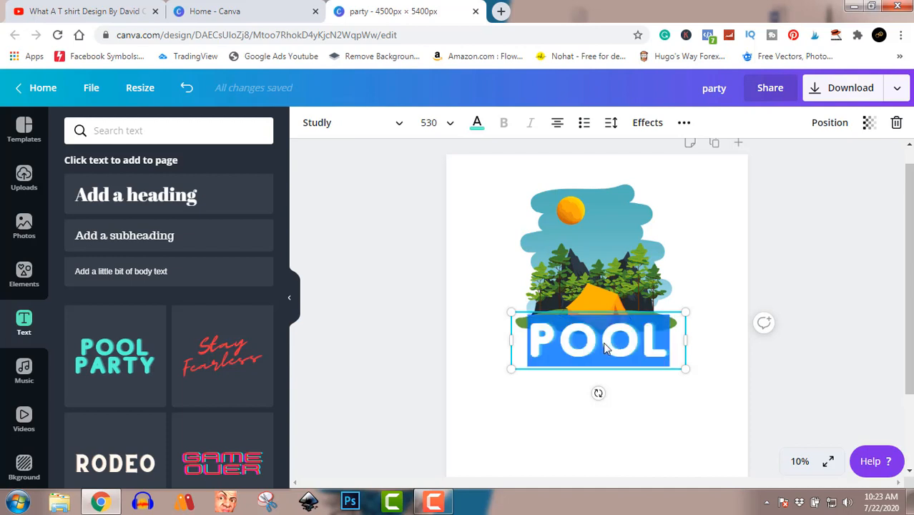
pyautogui.write('LET')
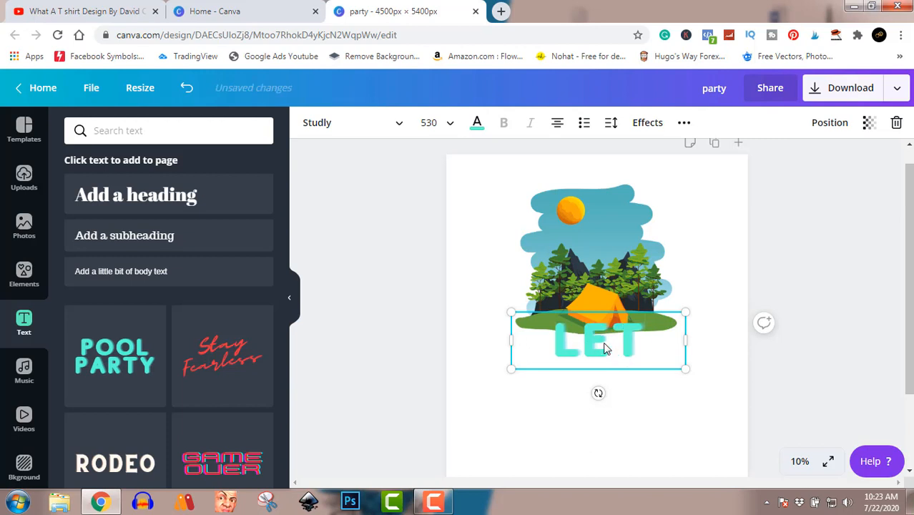
pyautogui.write(' GO')
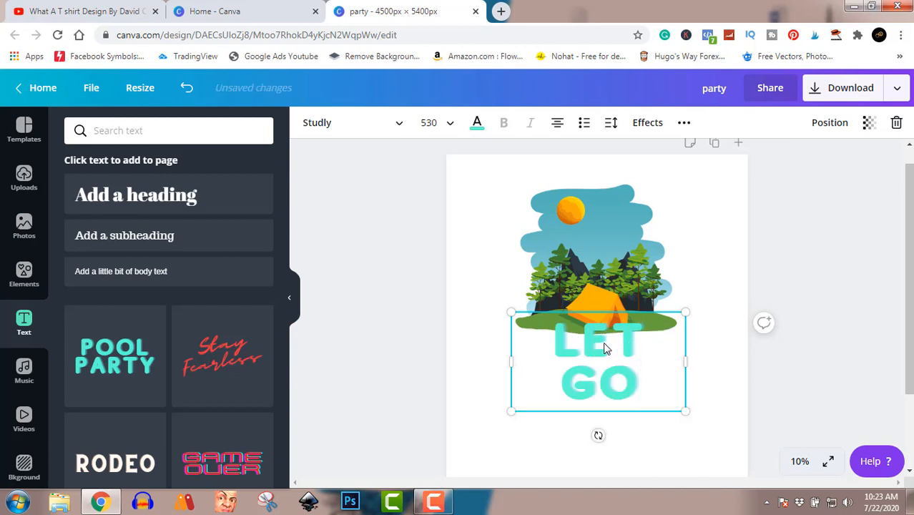
pyautogui.press('Return')
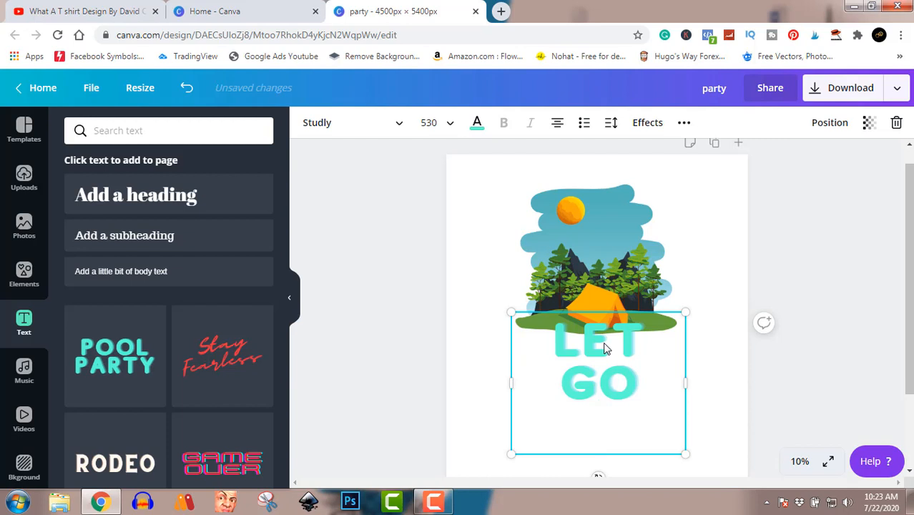
pyautogui.write('CA')
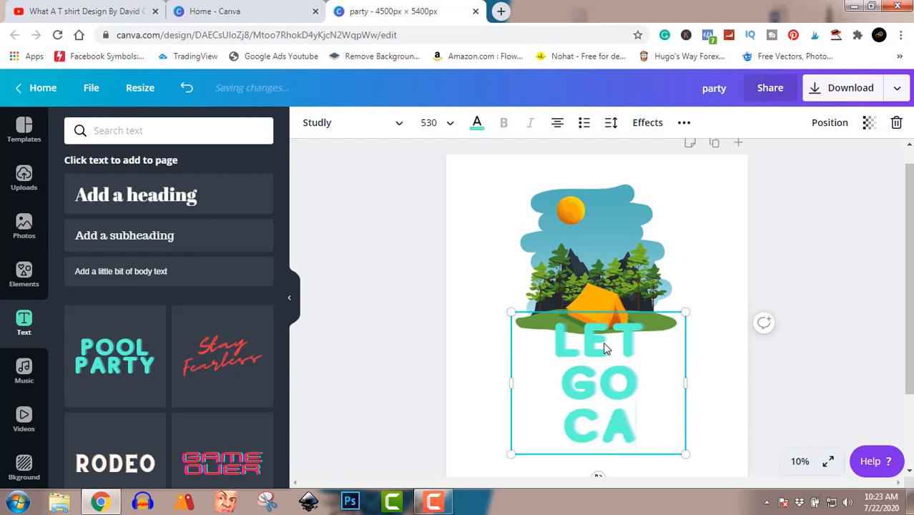
pyautogui.write('MPING')
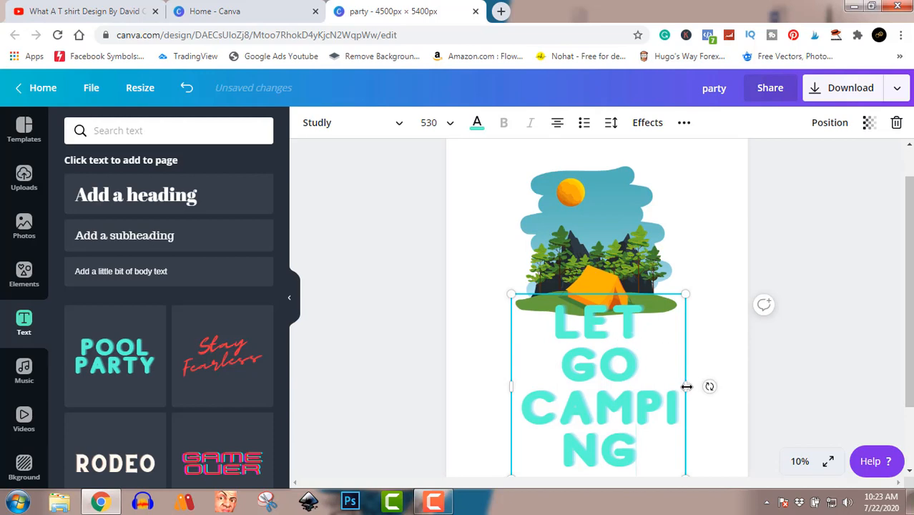
pyautogui.moveTo(687, 386); pyautogui.dragTo(766, 374)
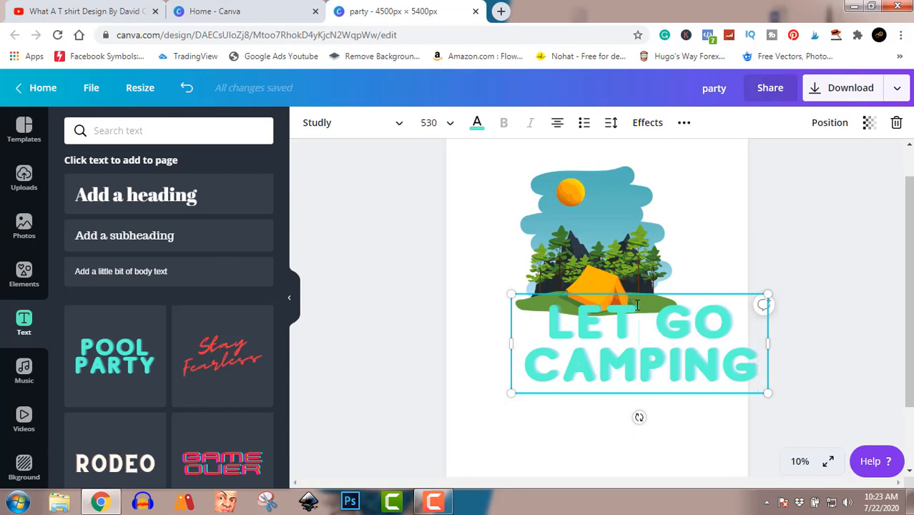
pyautogui.write("'S")
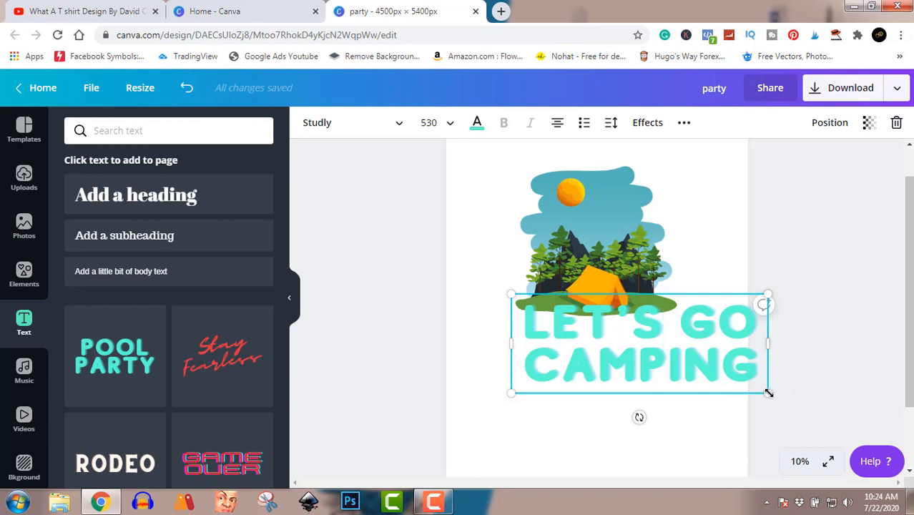
# Shrink the "LET'S GO CAMPING" text to font size 388 and centre it just below the tent
pyautogui.moveTo(768, 393); pyautogui.dragTo(691, 389)
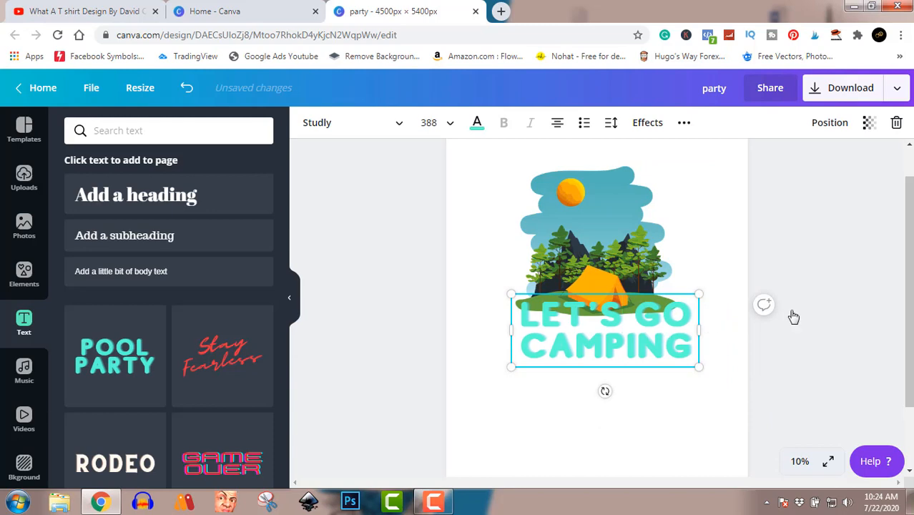
pyautogui.click(830, 335)
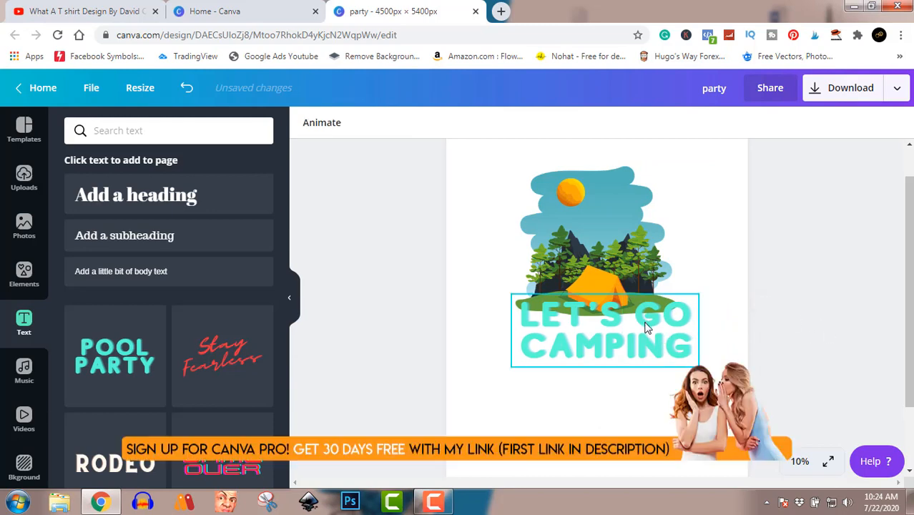
pyautogui.moveTo(646, 322)
pyautogui.mouseDown()
pyautogui.moveTo(644, 338)
pyautogui.moveTo(633, 325)
pyautogui.mouseUp()
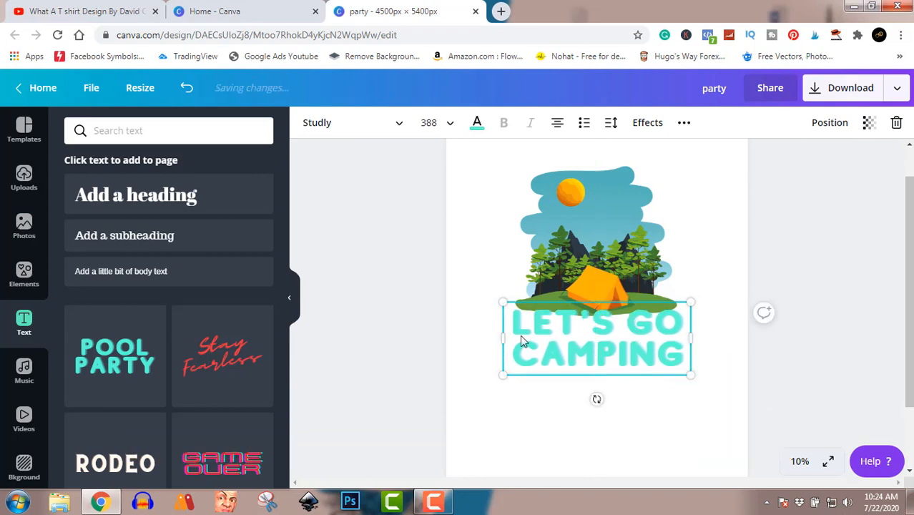
# Send the "LET'S GO CAMPING" text behind the tent illustration and nudge it slightly down
pyautogui.click(479, 124)
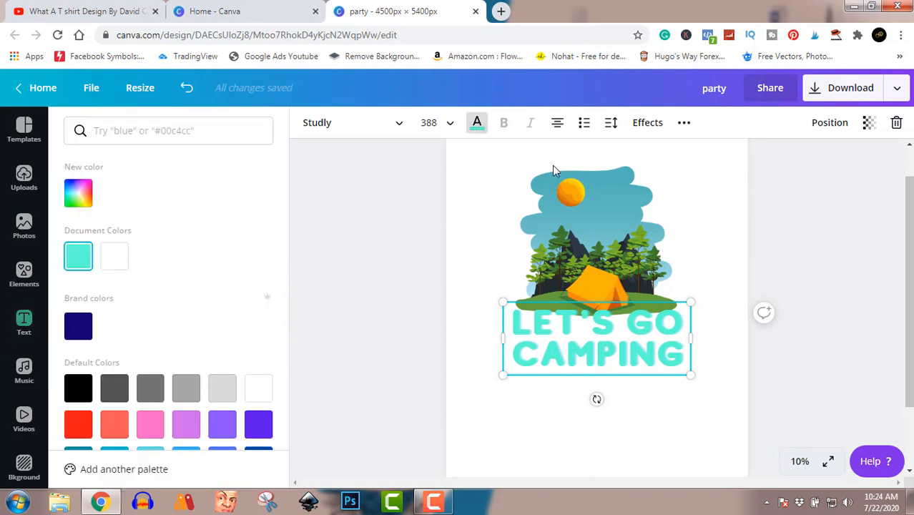
pyautogui.click(600, 258)
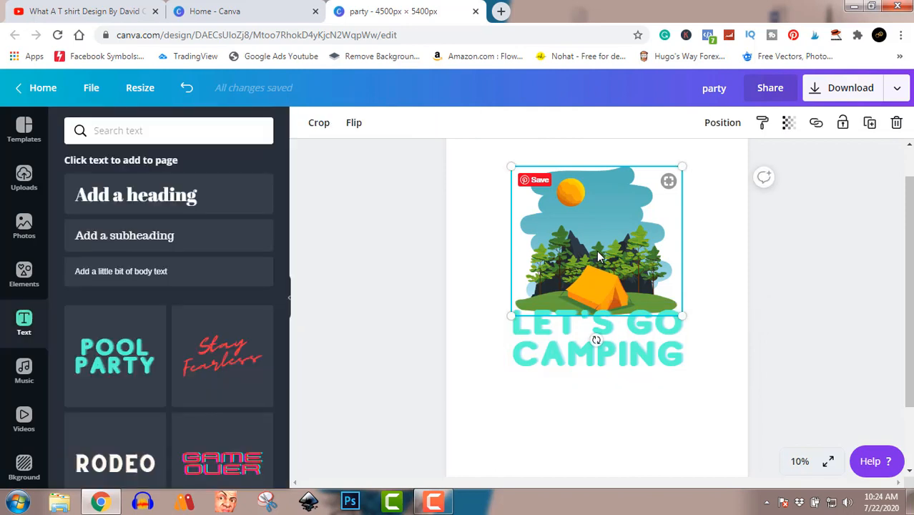
pyautogui.click(640, 326)
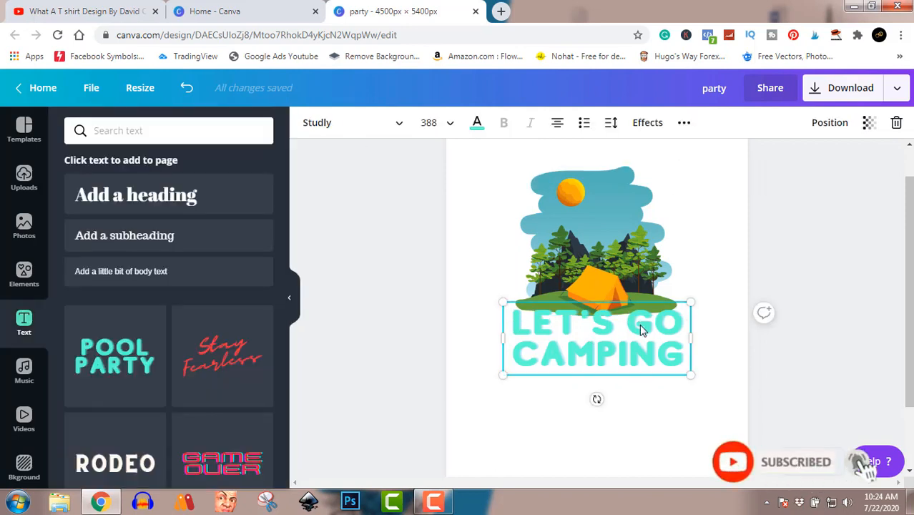
pyautogui.rightClick(640, 324)
pyautogui.click(699, 348)
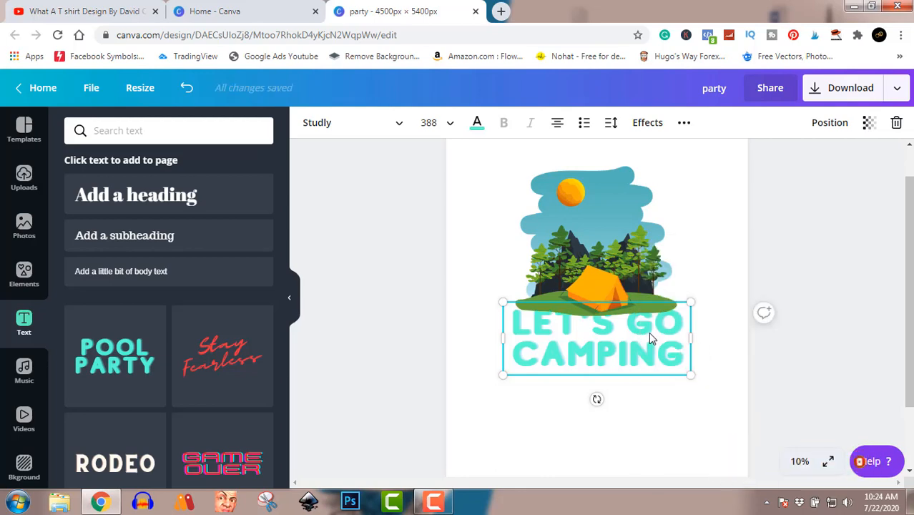
pyautogui.moveTo(650, 331); pyautogui.dragTo(650, 334)
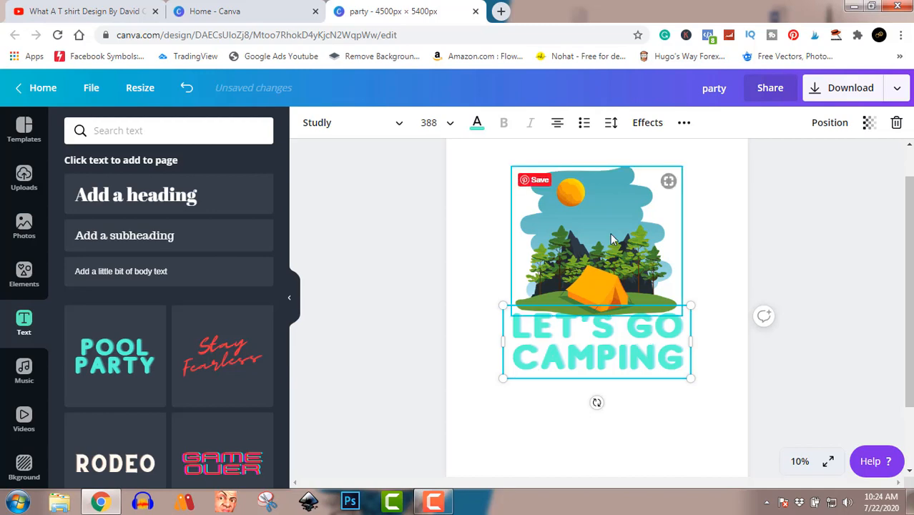
# Change the "LET'S GO CAMPING" text colour to the yellow from the default colours
pyautogui.click(480, 132)
pyautogui.scroll(-2, 197, 251)
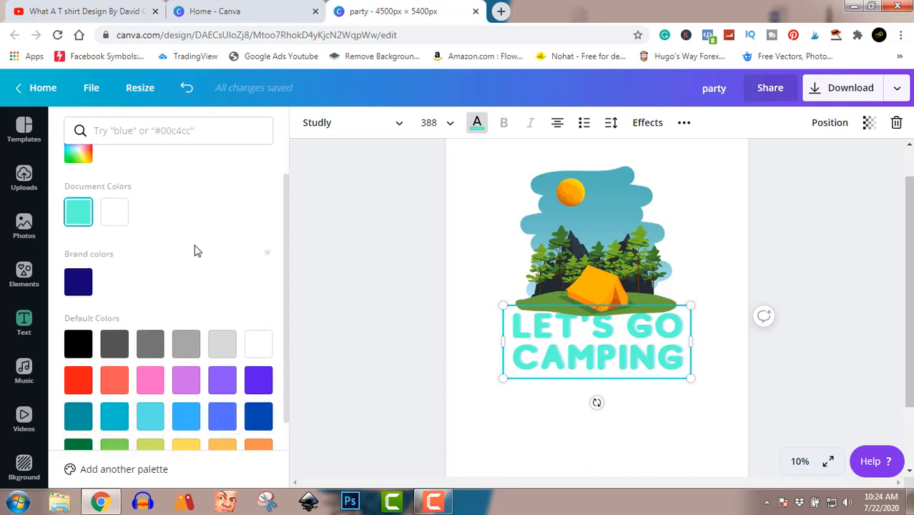
pyautogui.scroll(2, 195, 249)
pyautogui.scroll(-2, 195, 249)
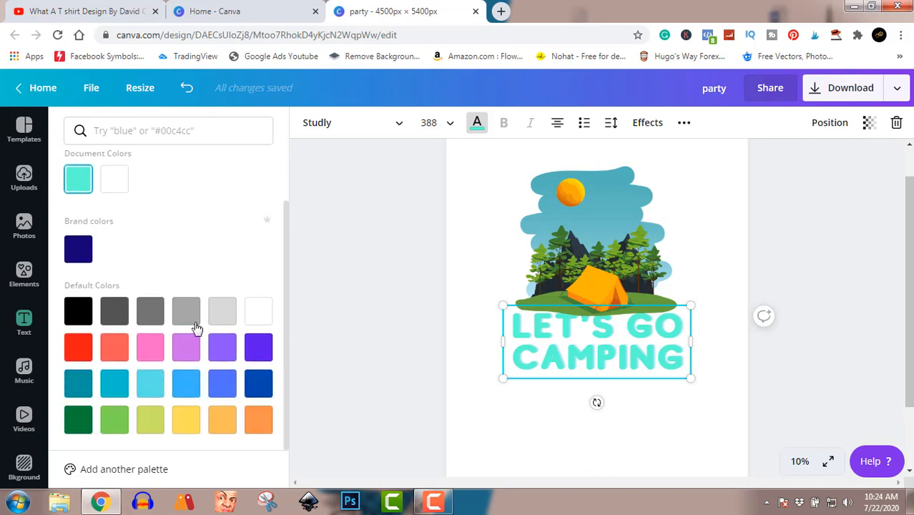
pyautogui.click(188, 421)
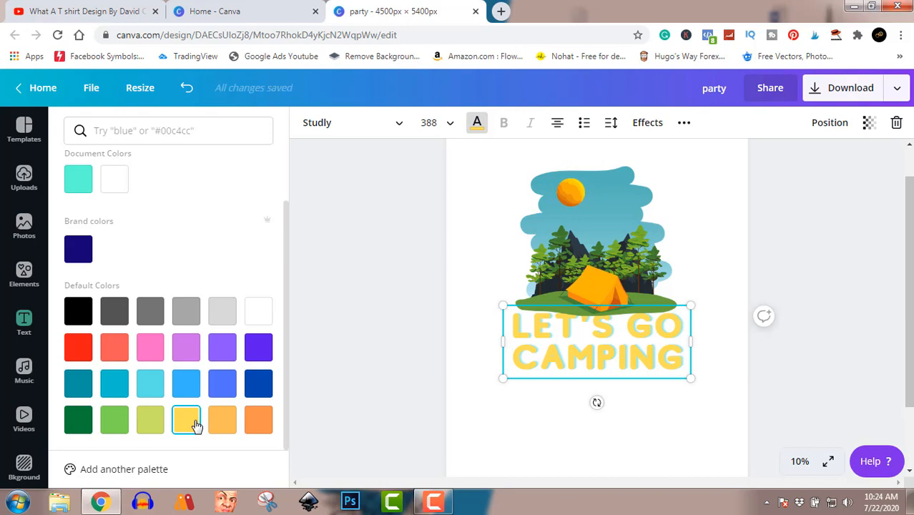
# Give the "LET'S GO CAMPING" text the custom orange-yellow colour #fdc51c to match the tent, and deselect it
pyautogui.scroll(1, 190, 252)
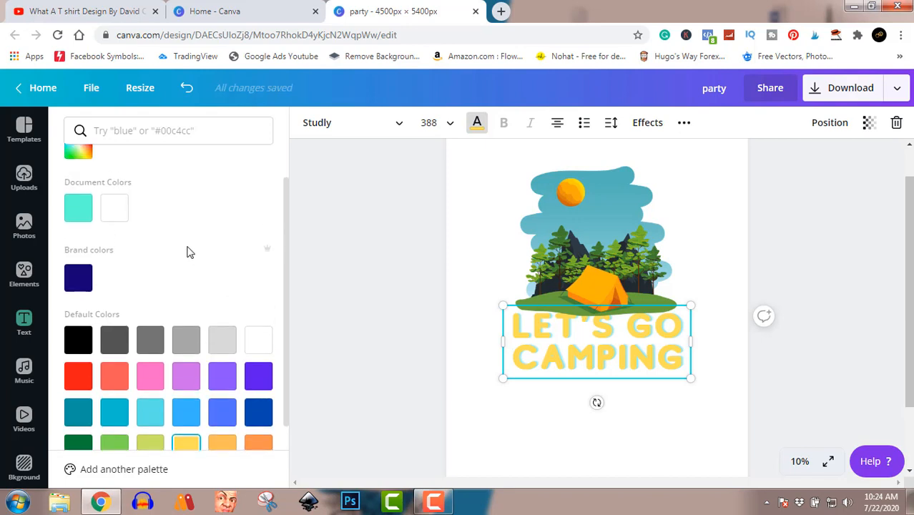
pyautogui.scroll(1, 189, 252)
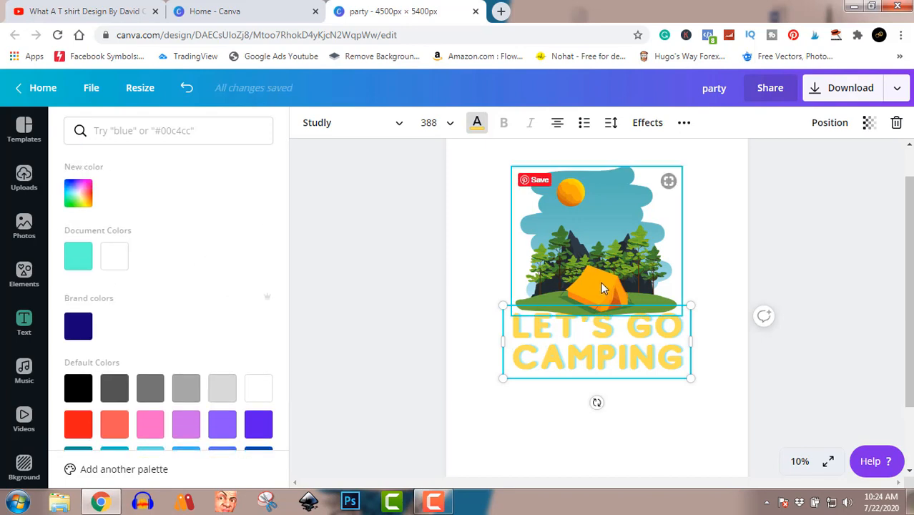
pyautogui.click(85, 205)
pyautogui.click(110, 310)
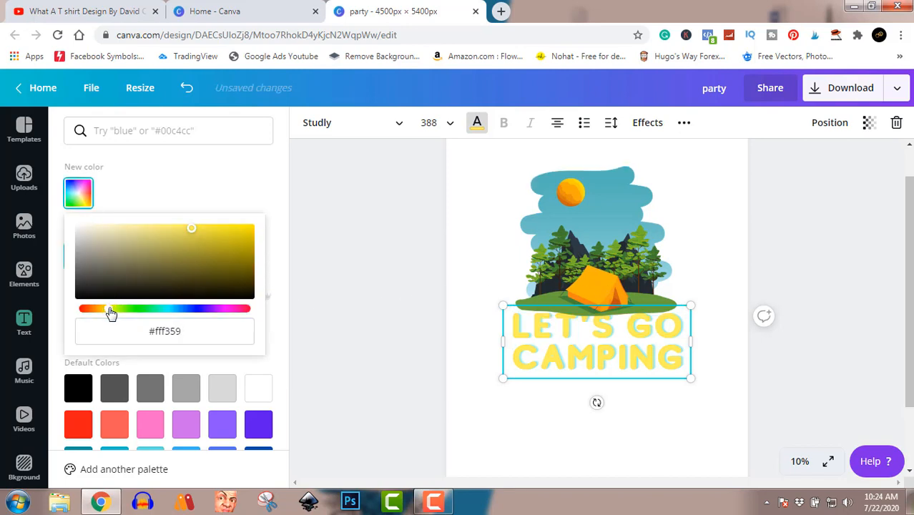
pyautogui.click(224, 229)
pyautogui.click(229, 228)
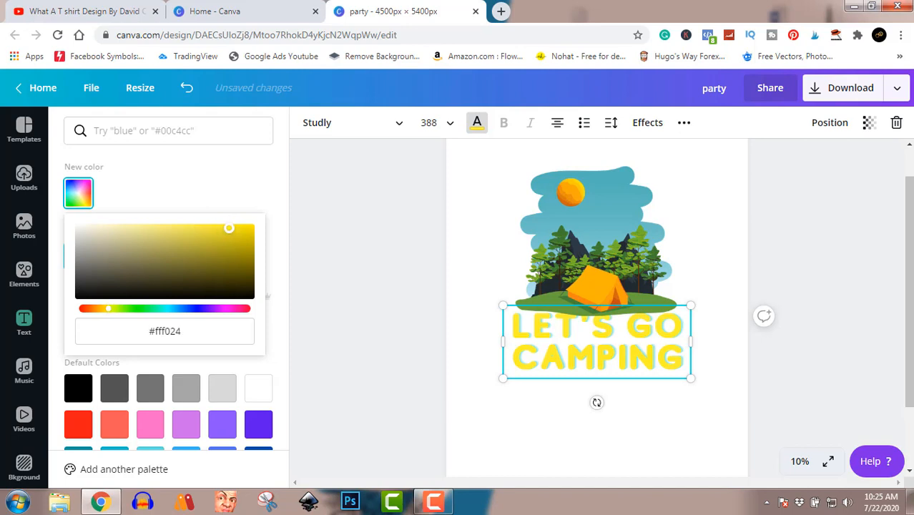
pyautogui.click(231, 228)
pyautogui.moveTo(232, 229); pyautogui.dragTo(239, 229)
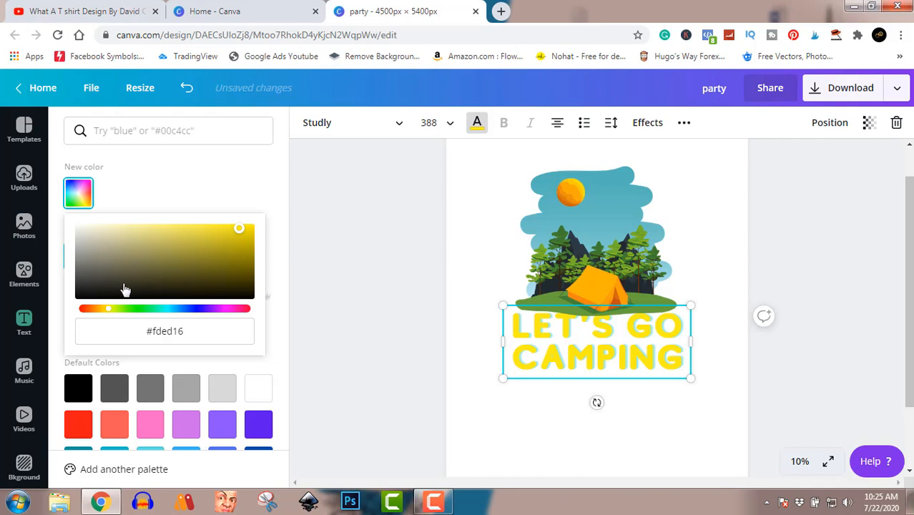
pyautogui.moveTo(107, 309); pyautogui.dragTo(108, 313)
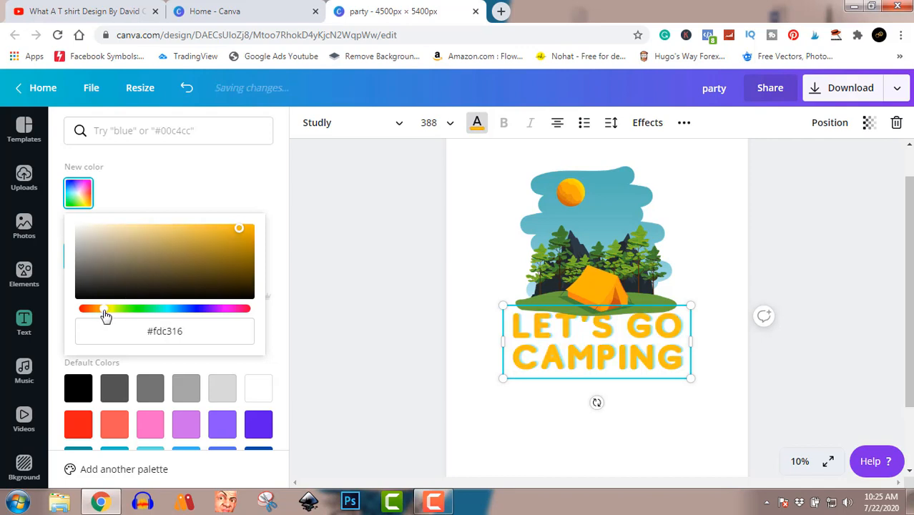
pyautogui.click(234, 229)
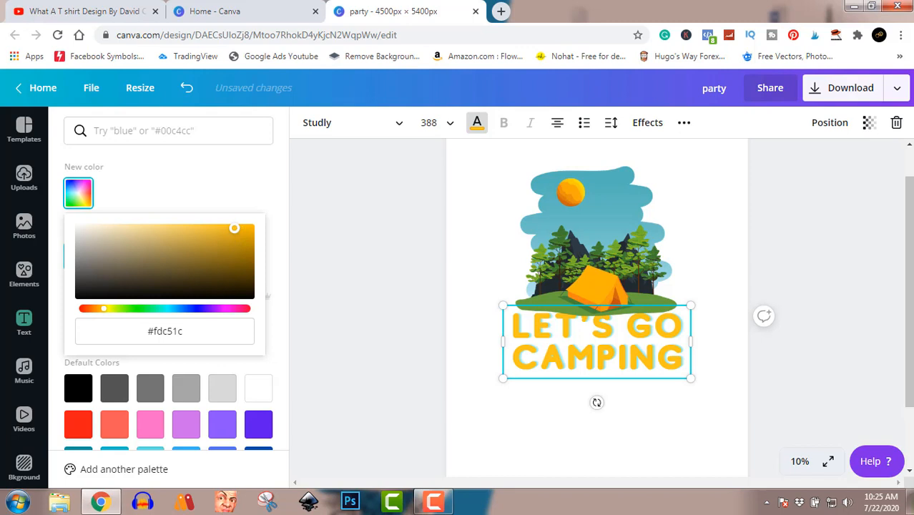
pyautogui.click(361, 255)
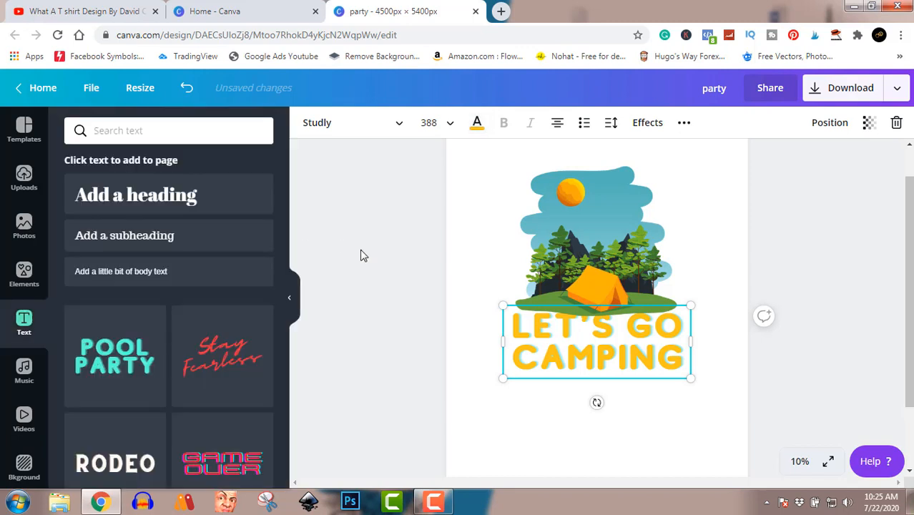
pyautogui.click(361, 256)
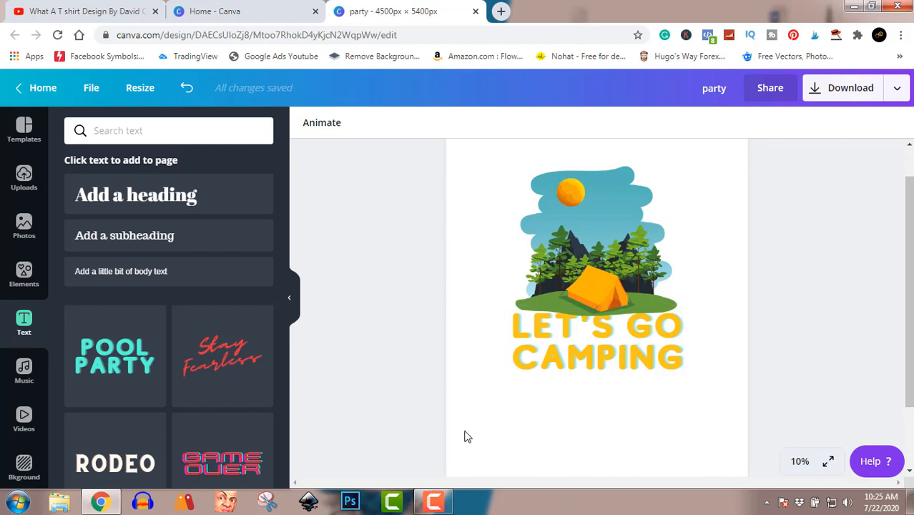
pyautogui.click(435, 501)
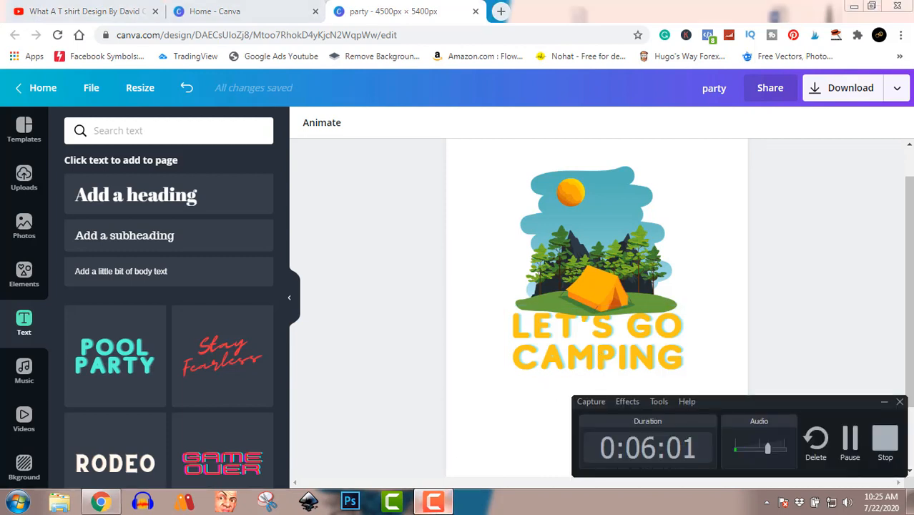
pyautogui.click(434, 501)
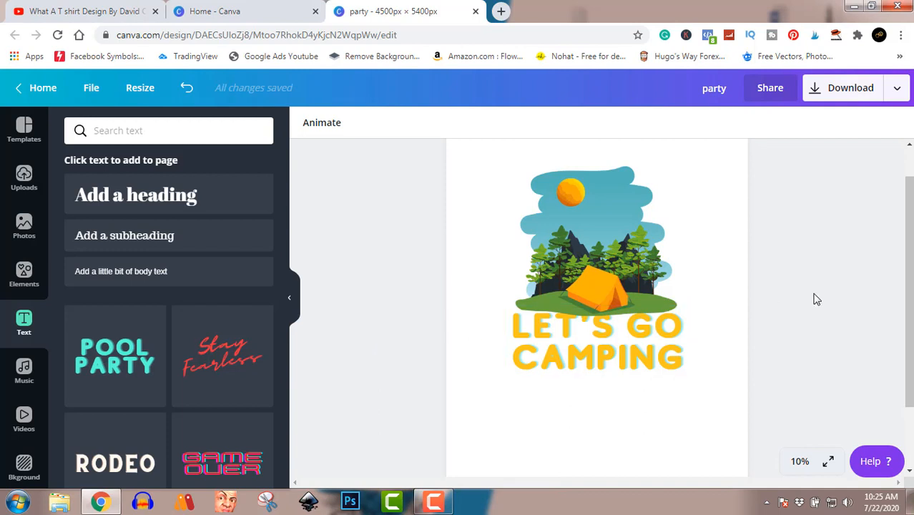
pyautogui.scroll(1, 911, 314)
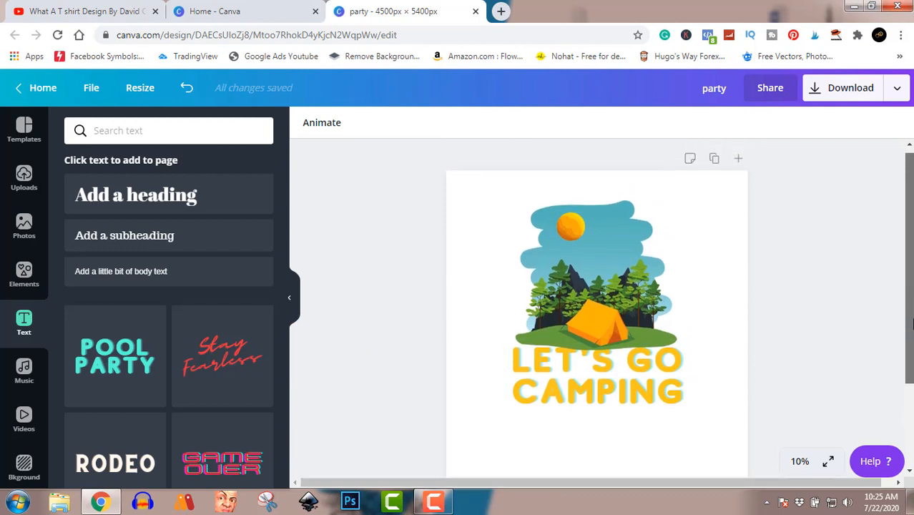
pyautogui.scroll(-2, 910, 315)
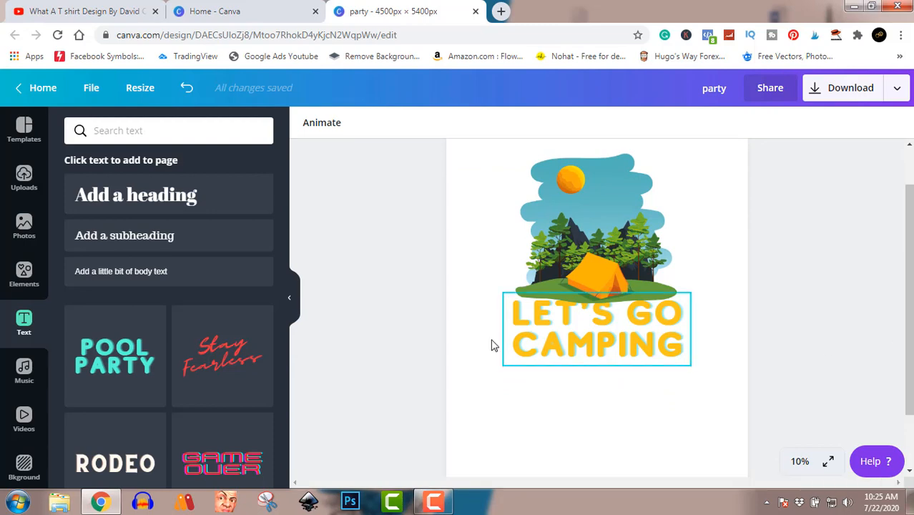
# Add the campfire with logs from the camping graphics, shrink it to about the text's height and place it against the end of "CAMPING"
pyautogui.click(9, 279)
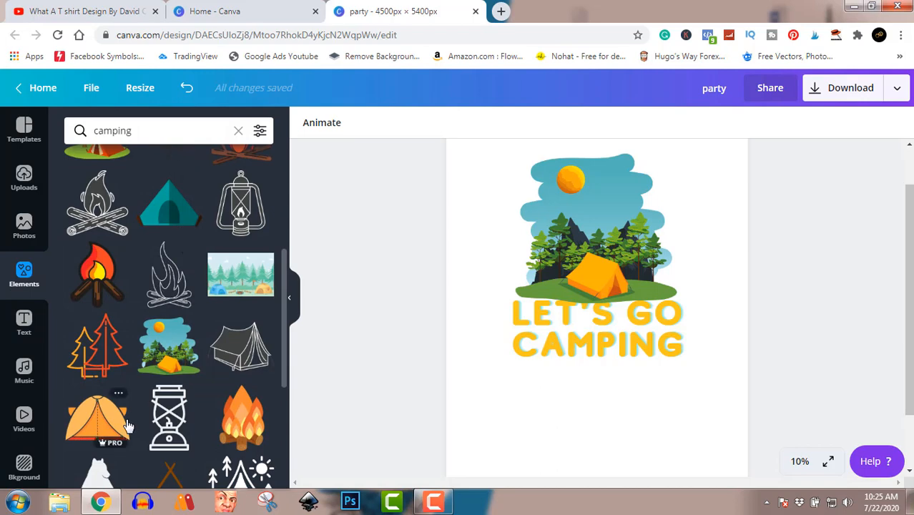
pyautogui.scroll(4, 131, 374)
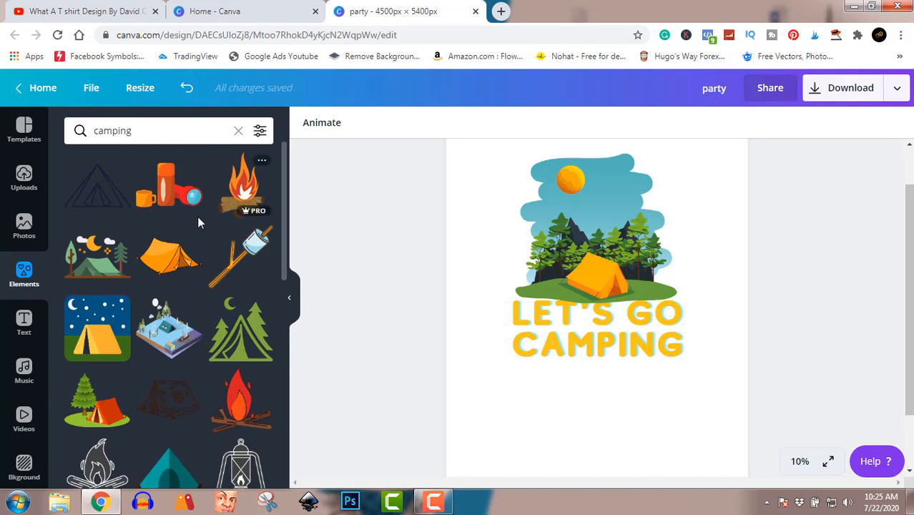
pyautogui.click(245, 187)
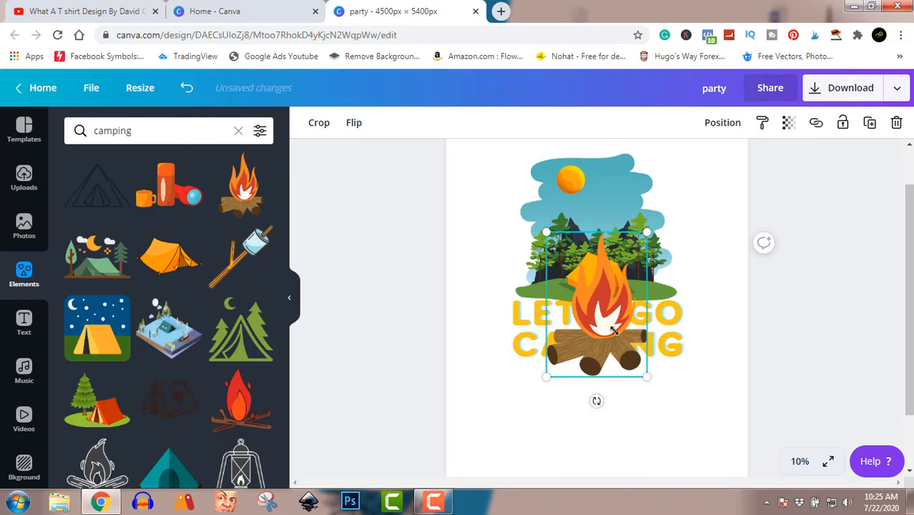
pyautogui.moveTo(614, 329); pyautogui.dragTo(571, 276)
pyautogui.moveTo(568, 266); pyautogui.dragTo(689, 335)
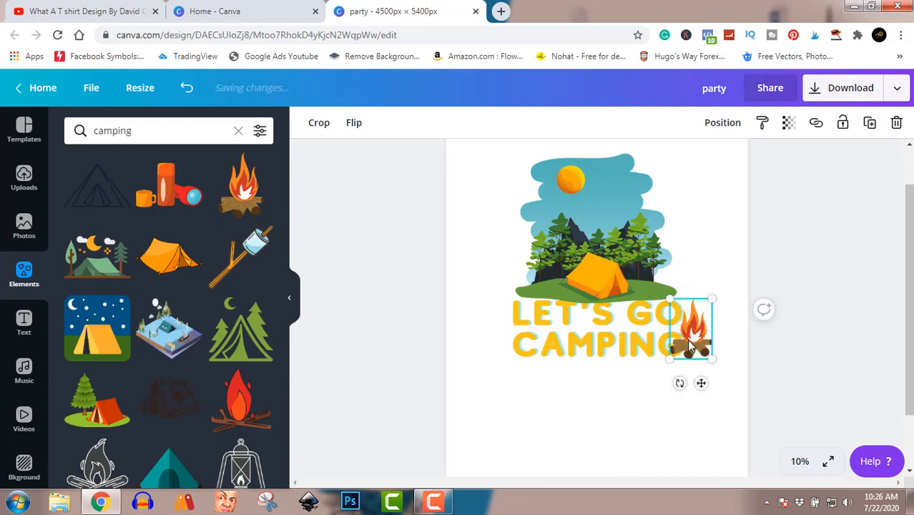
# Send the campfire to the back, behind the "LET'S GO CAMPING" text, and deselect it
pyautogui.rightClick(688, 342)
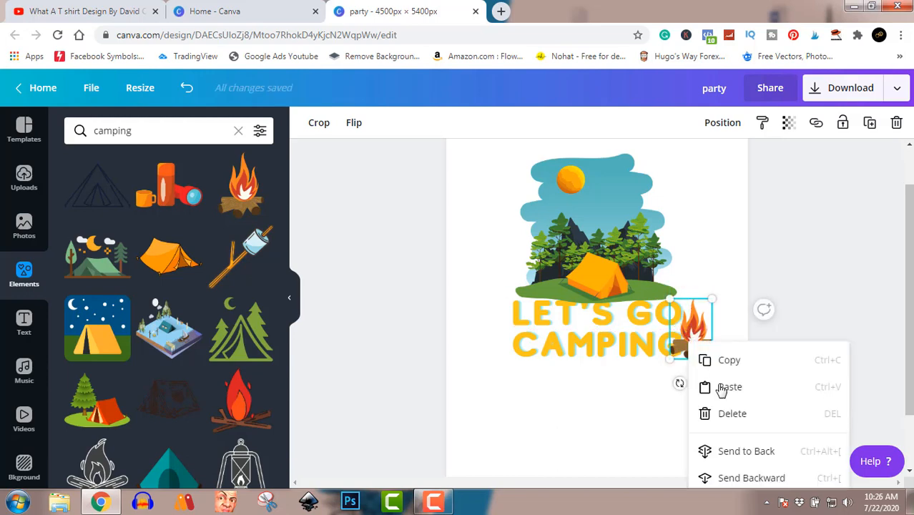
pyautogui.click(743, 455)
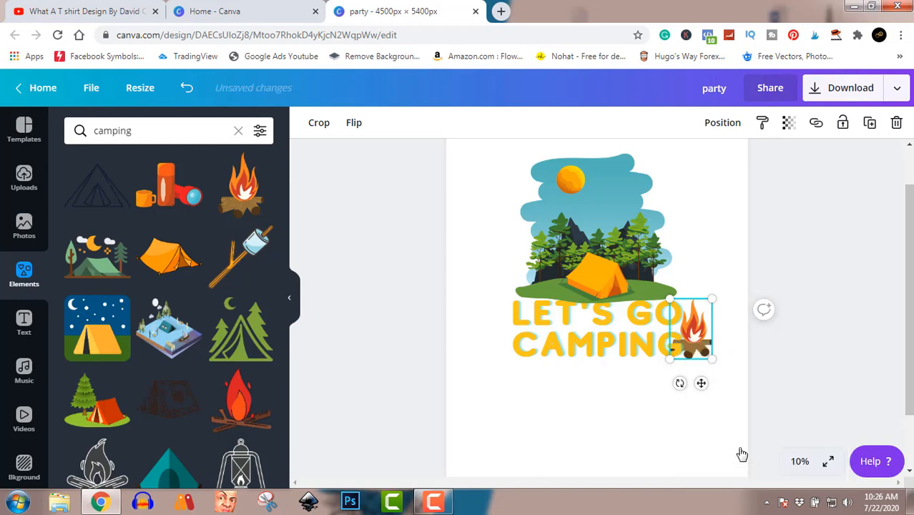
pyautogui.click(867, 348)
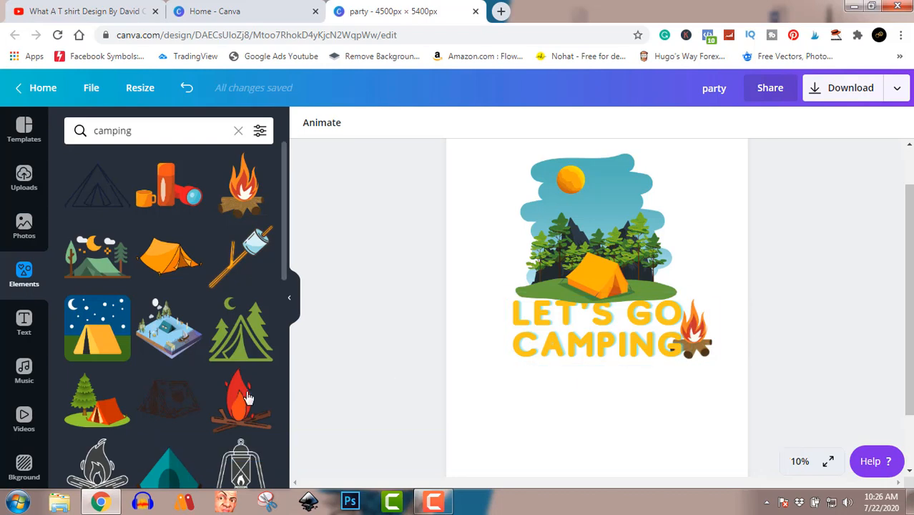
# Browse the camping graphics for another element that suits the design
pyautogui.scroll(-4, 174, 326)
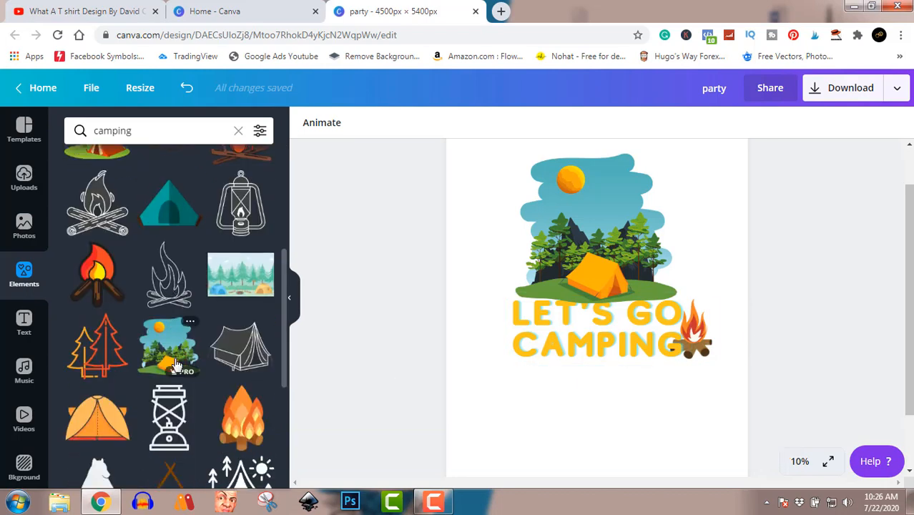
pyautogui.scroll(-6, 175, 327)
pyautogui.scroll(-1, 175, 358)
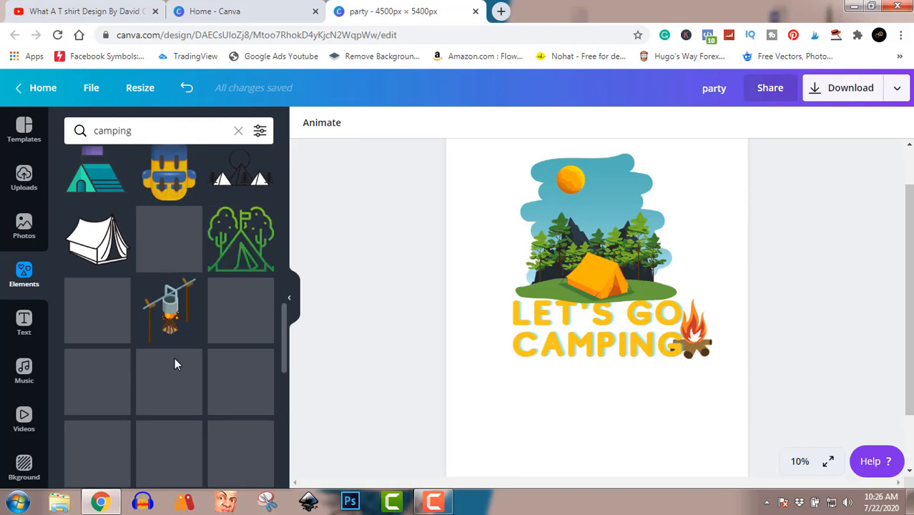
pyautogui.scroll(-4, 178, 363)
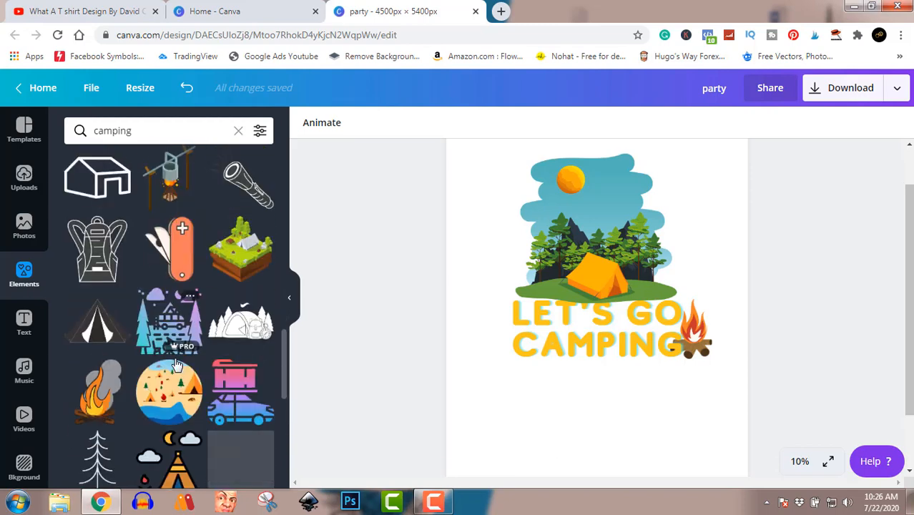
pyautogui.scroll(-3, 177, 363)
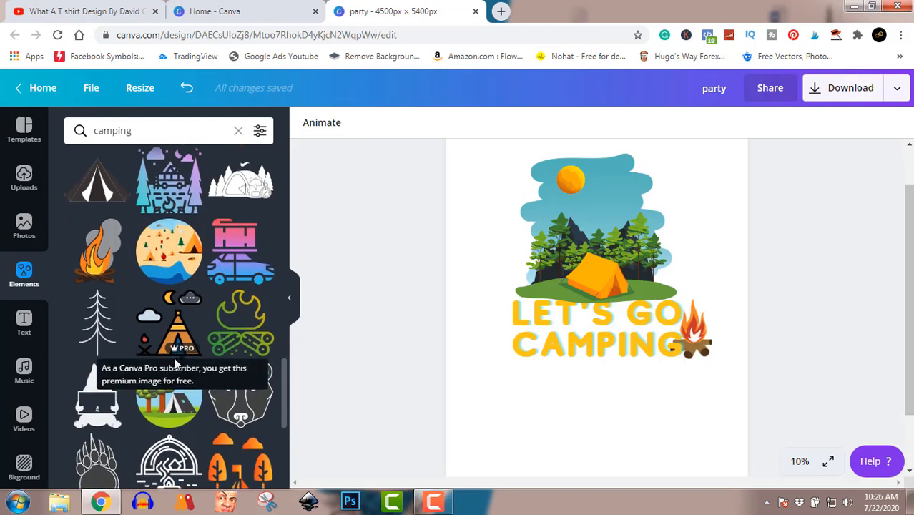
pyautogui.scroll(-10, 175, 358)
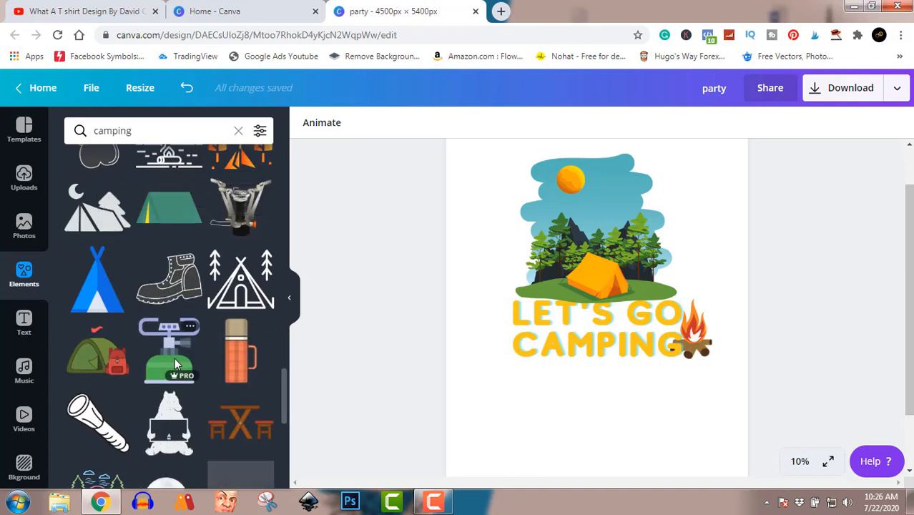
pyautogui.scroll(-3, 177, 363)
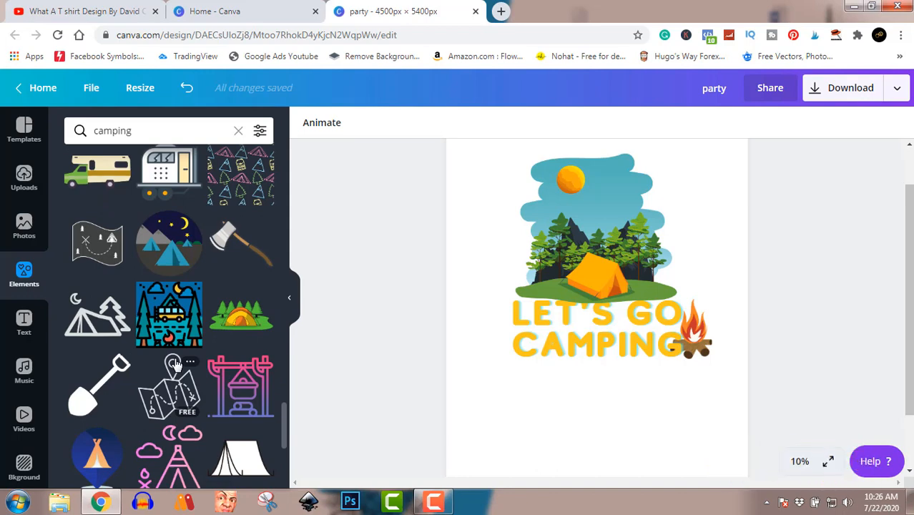
pyautogui.scroll(4, 177, 363)
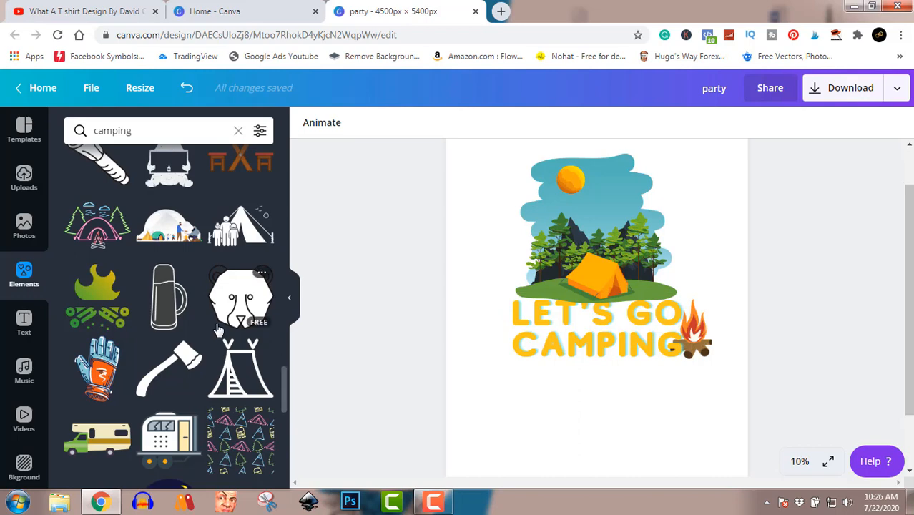
# Look further through the remaining camping graphics for more usable elements
pyautogui.scroll(-10, 219, 329)
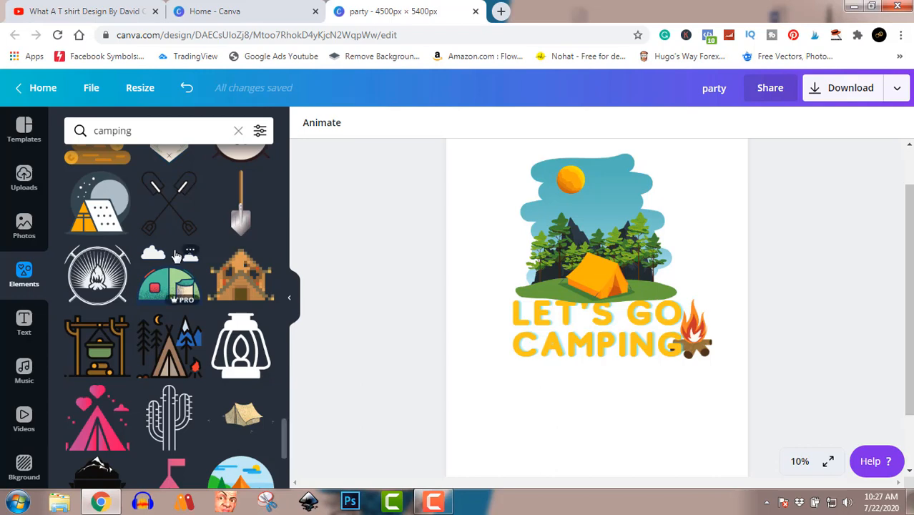
pyautogui.scroll(-2, 176, 256)
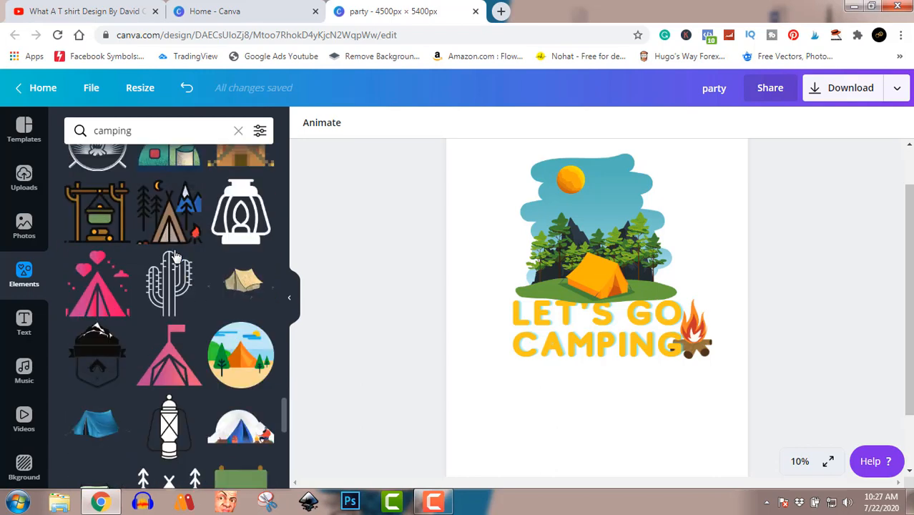
pyautogui.scroll(-3, 176, 256)
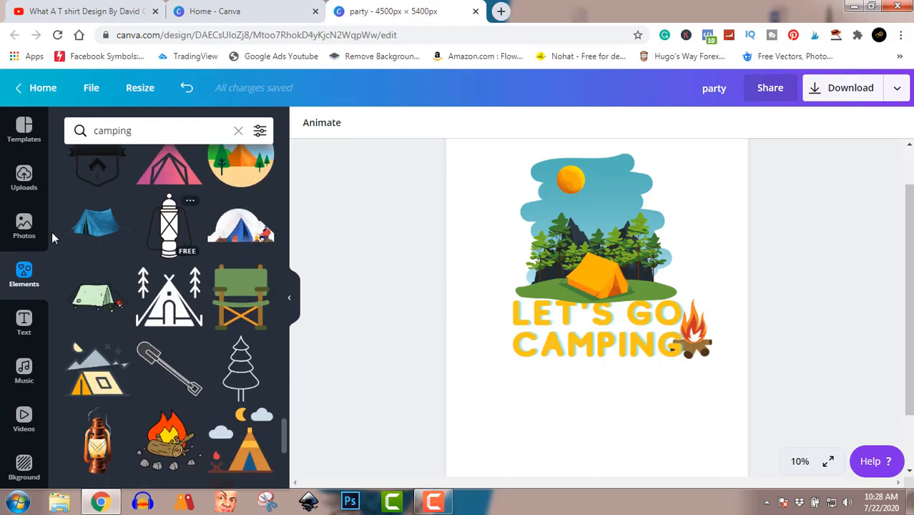
# Search the photo library for "camping" and look through the resulting pictures
pyautogui.click(21, 235)
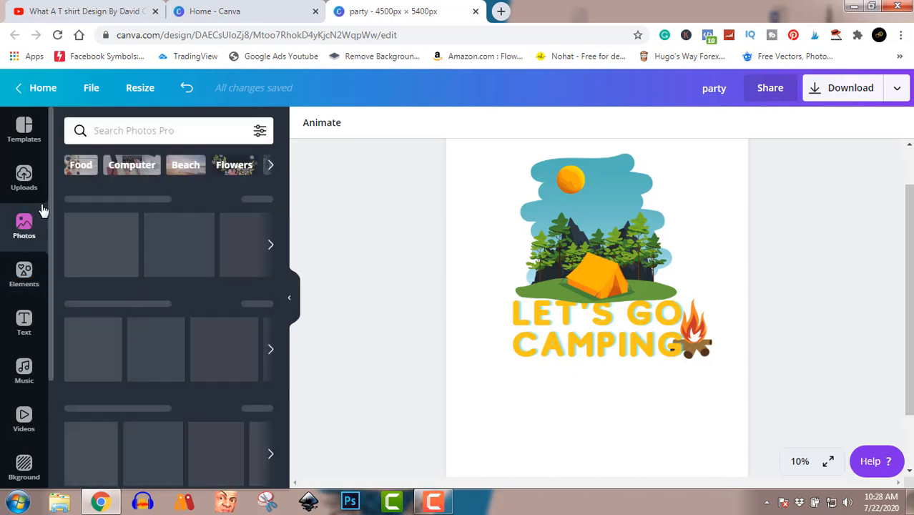
pyautogui.click(158, 130)
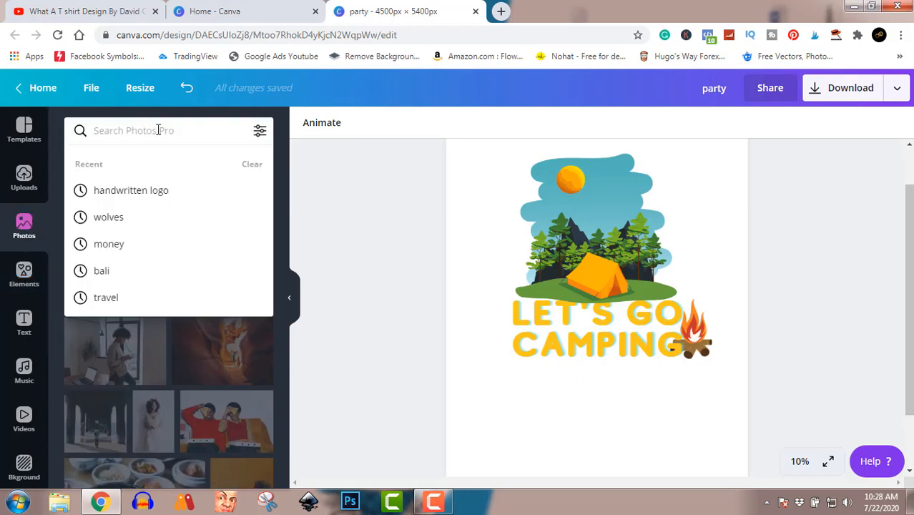
pyautogui.write('c')
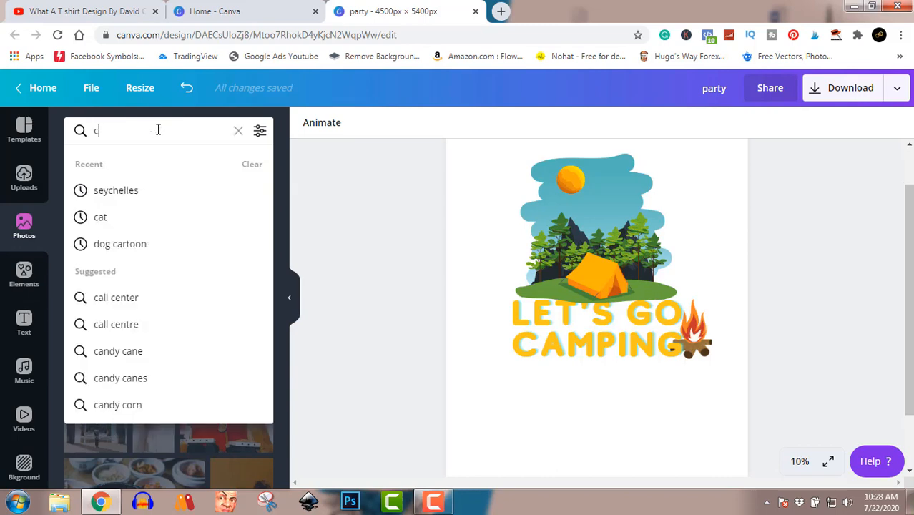
pyautogui.write('amping')
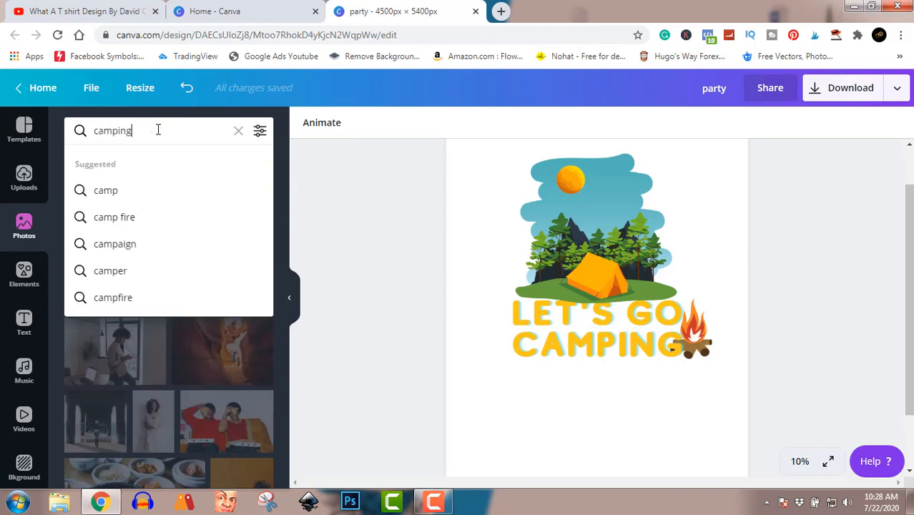
pyautogui.press('Return')
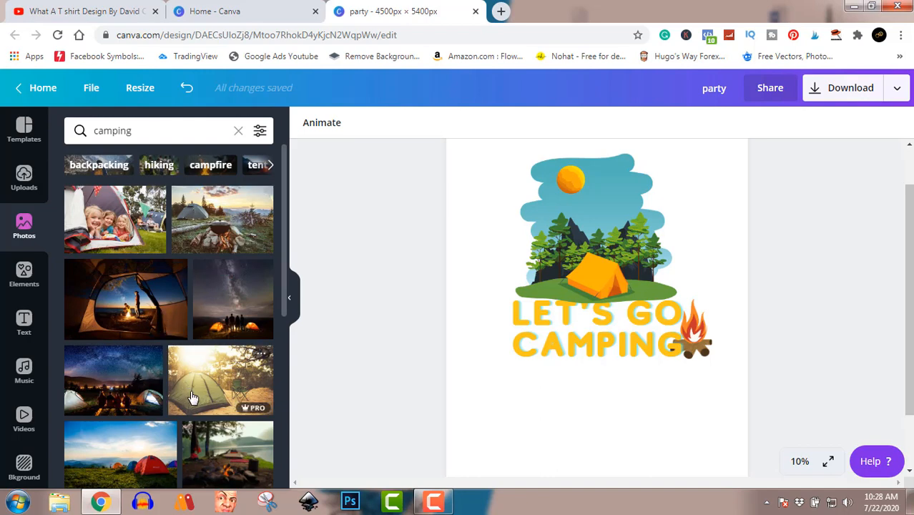
pyautogui.scroll(-3, 192, 398)
pyautogui.scroll(-3, 191, 398)
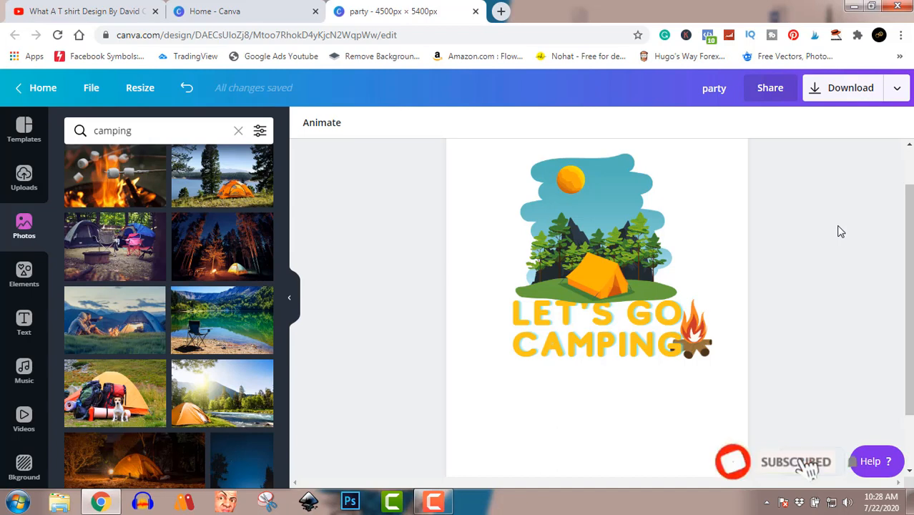
# Download the design as a 4500 × 5400 px PNG with a transparent background, and dismiss the save confirmation
pyautogui.click(851, 97)
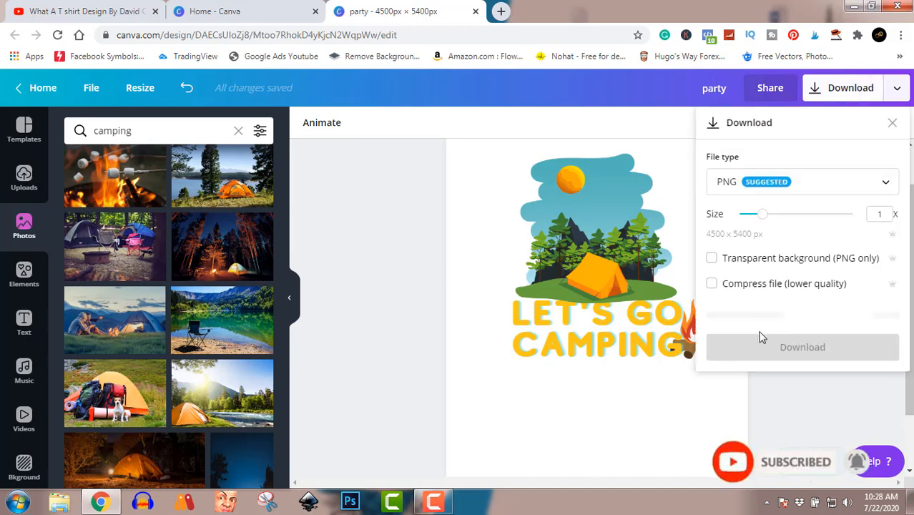
pyautogui.click(712, 260)
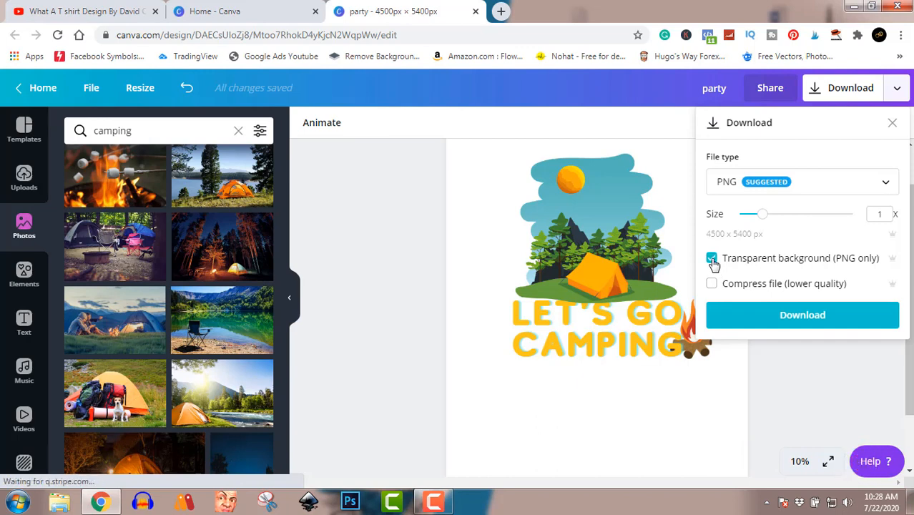
pyautogui.click(792, 323)
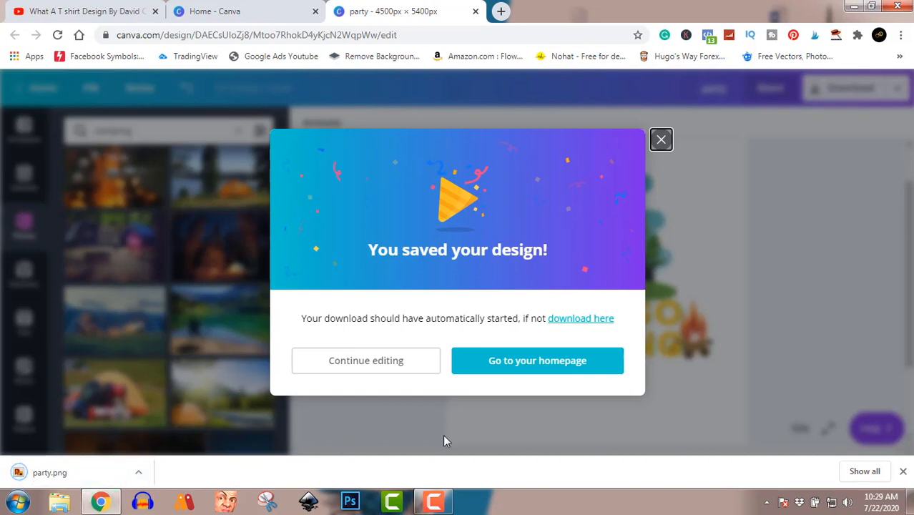
pyautogui.click(661, 139)
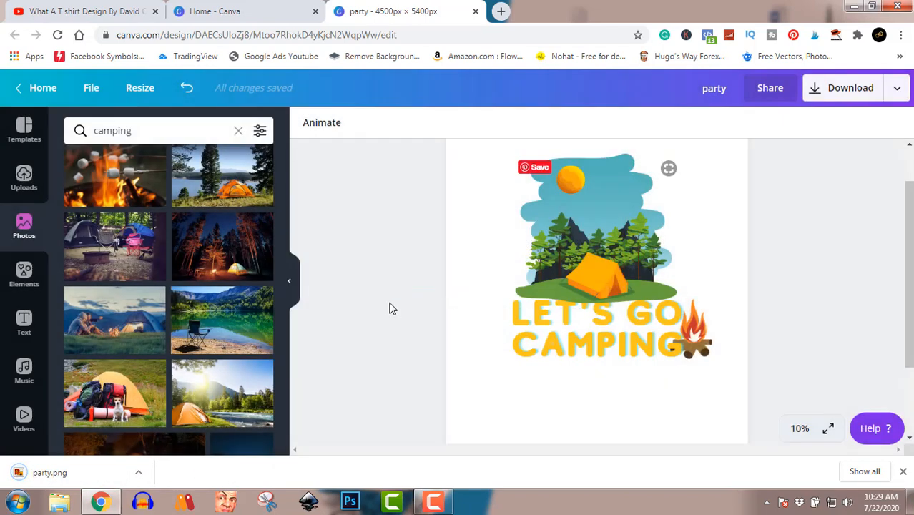
# Show the downloaded party.png in its folder, open it in the image viewer to check the artwork, and close the viewer
pyautogui.click(139, 473)
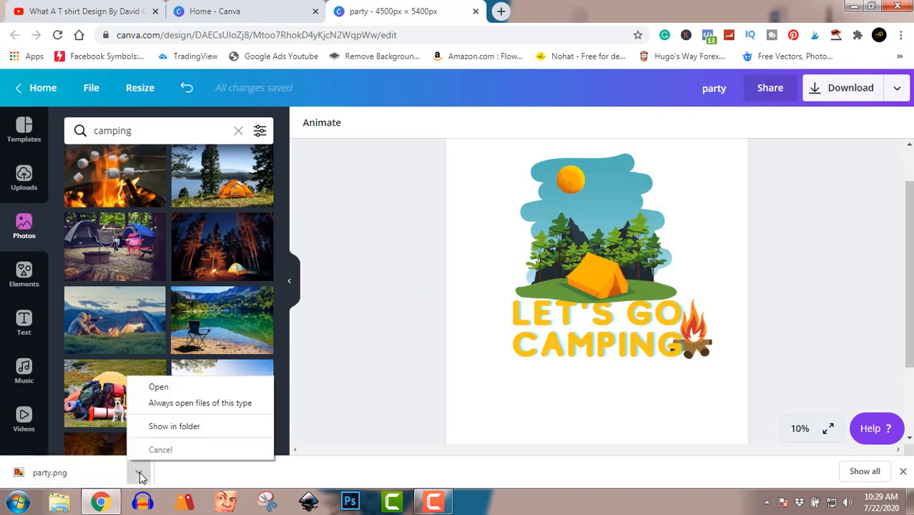
pyautogui.click(185, 426)
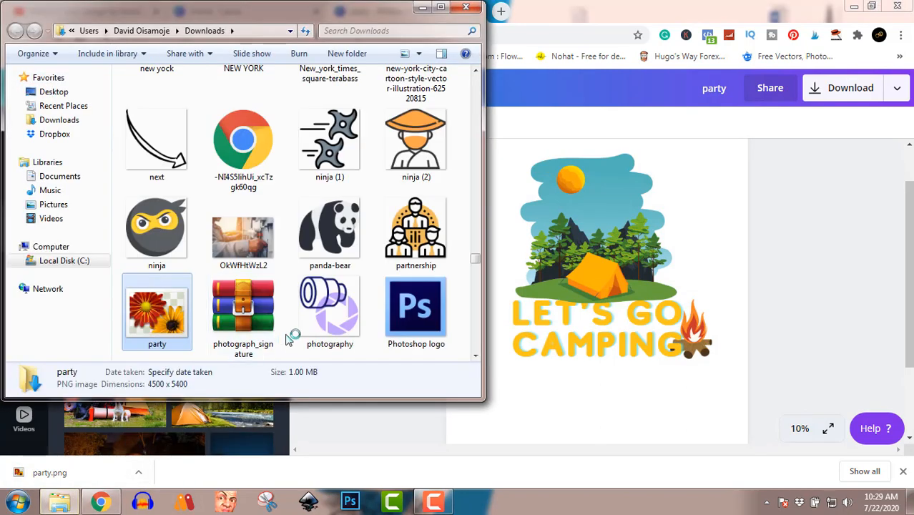
pyautogui.doubleClick(161, 302)
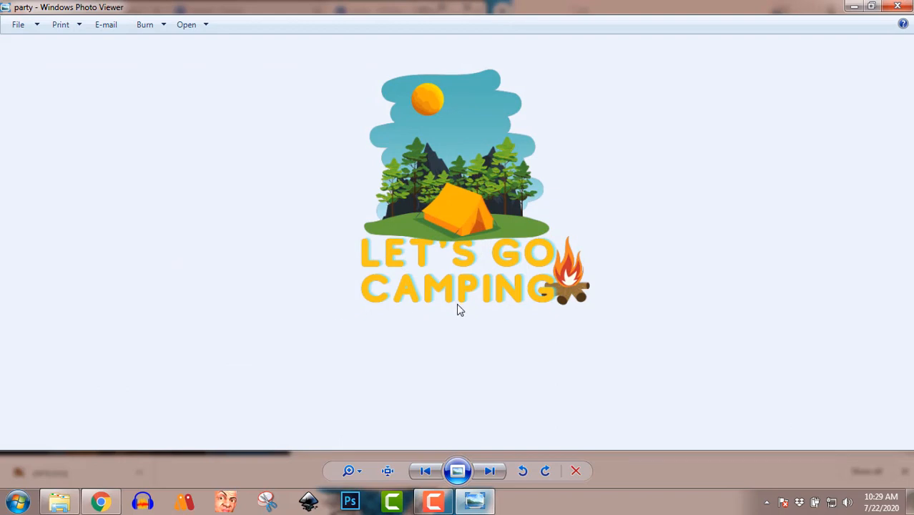
pyautogui.click(895, 7)
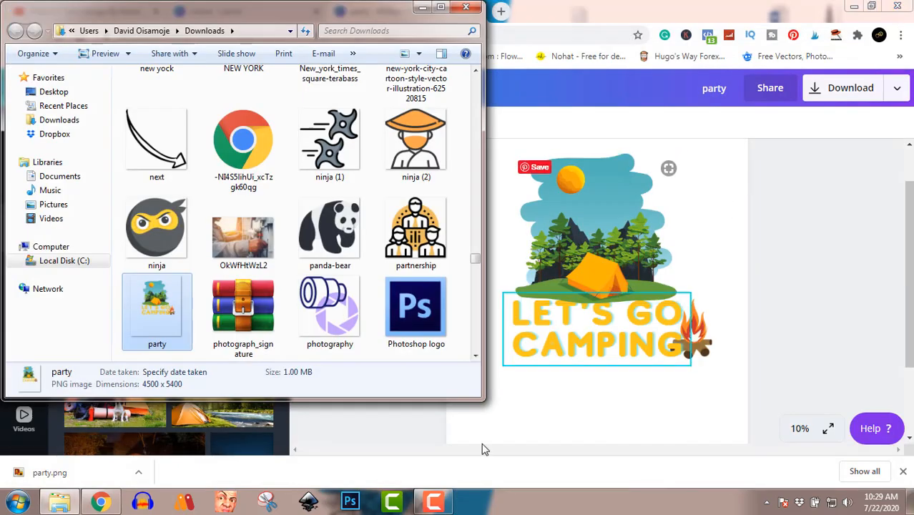
pyautogui.click(435, 503)
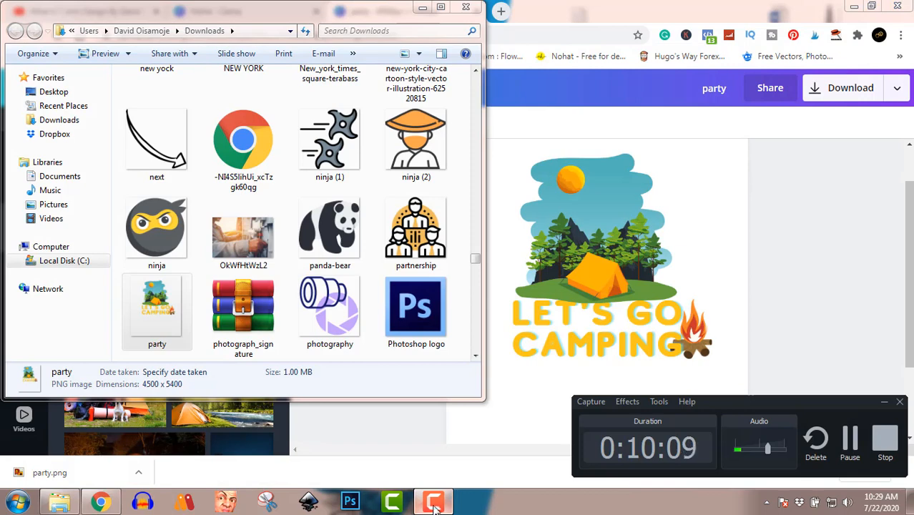